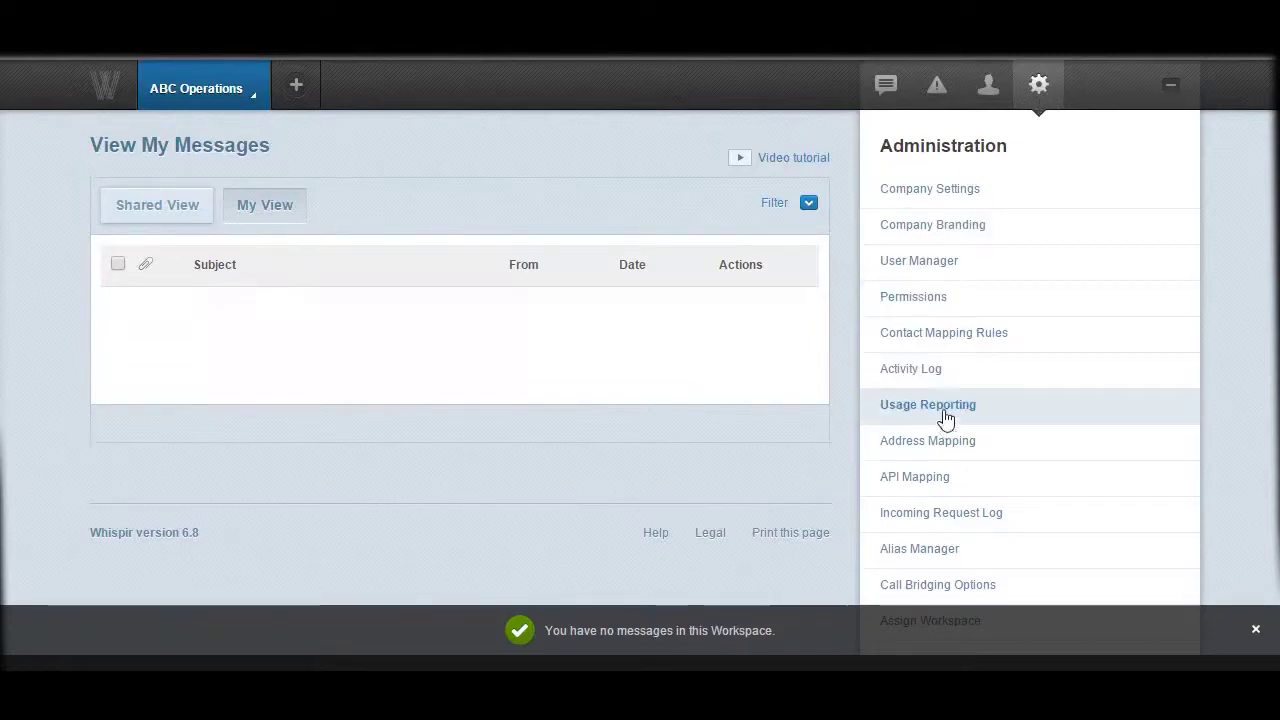
- Open Contact Mapping Rules and set the source workspace to ABC Operations
left_click(950, 333)
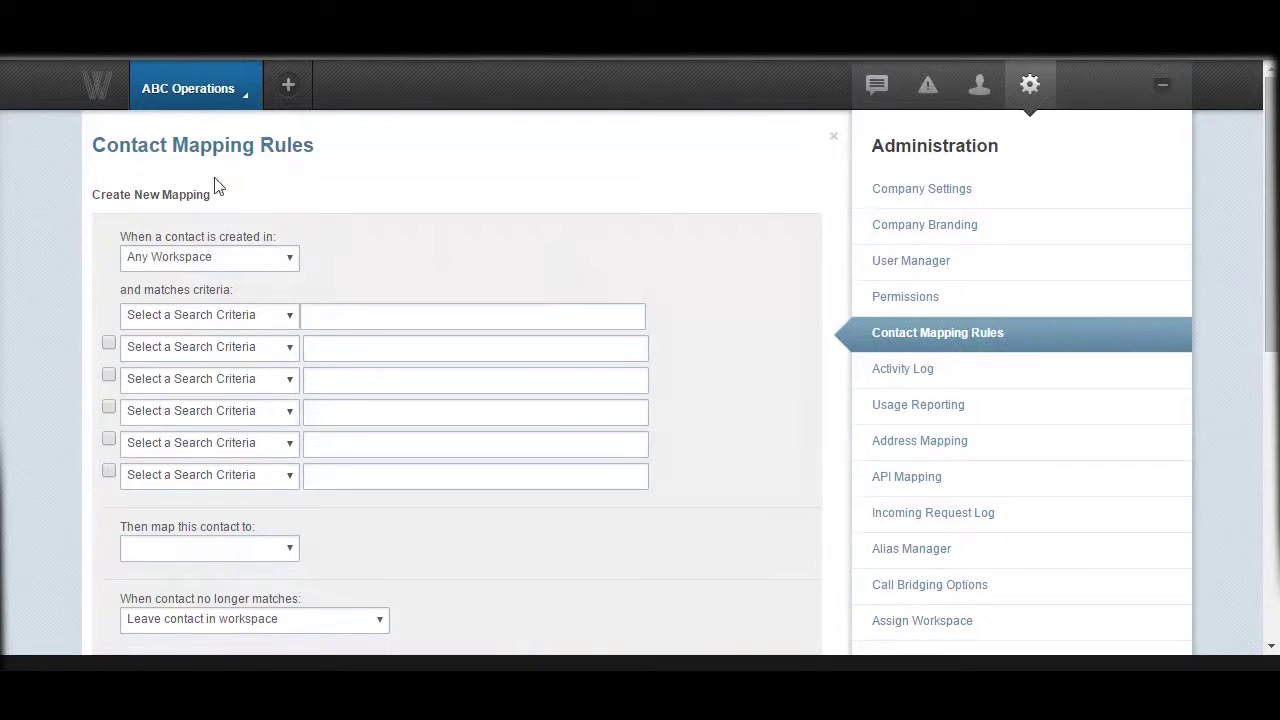
left_click(213, 90)
- Add a Business Unit search criterion with the value 'Communication Team'
left_click(242, 392)
left_click(356, 322)
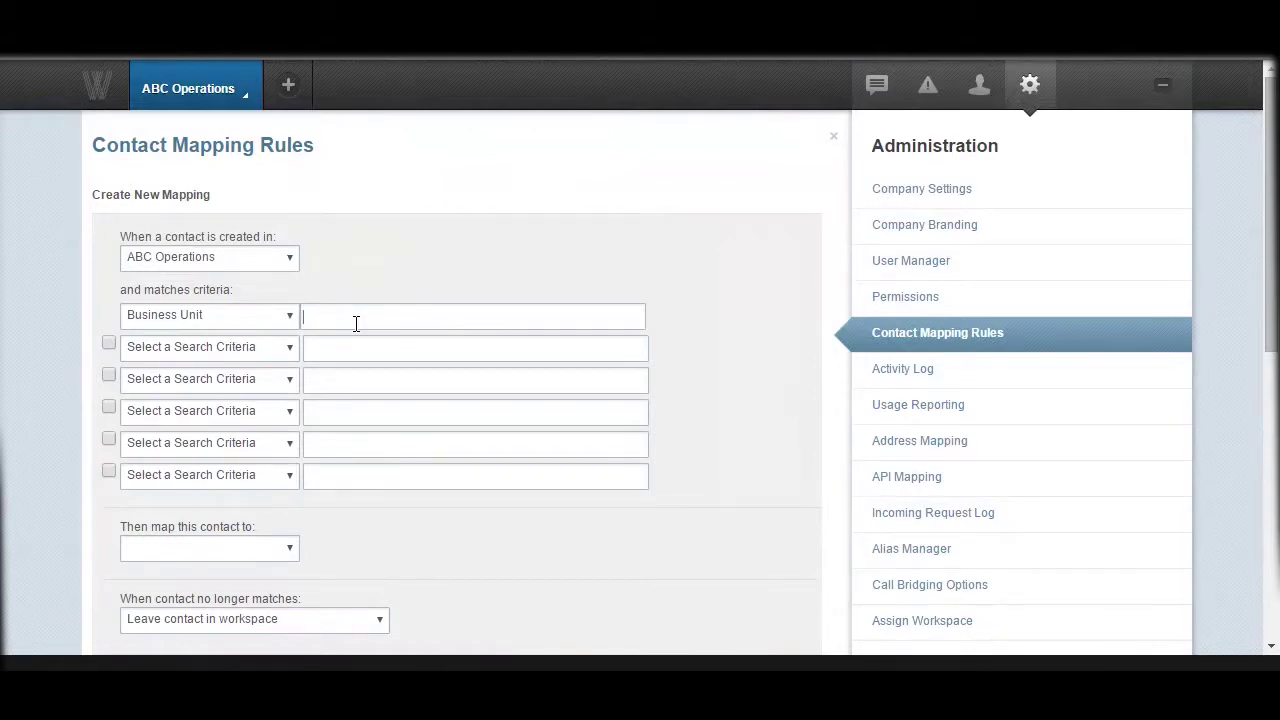
type("C")
type("mmunication Team")
left_click(335, 502)
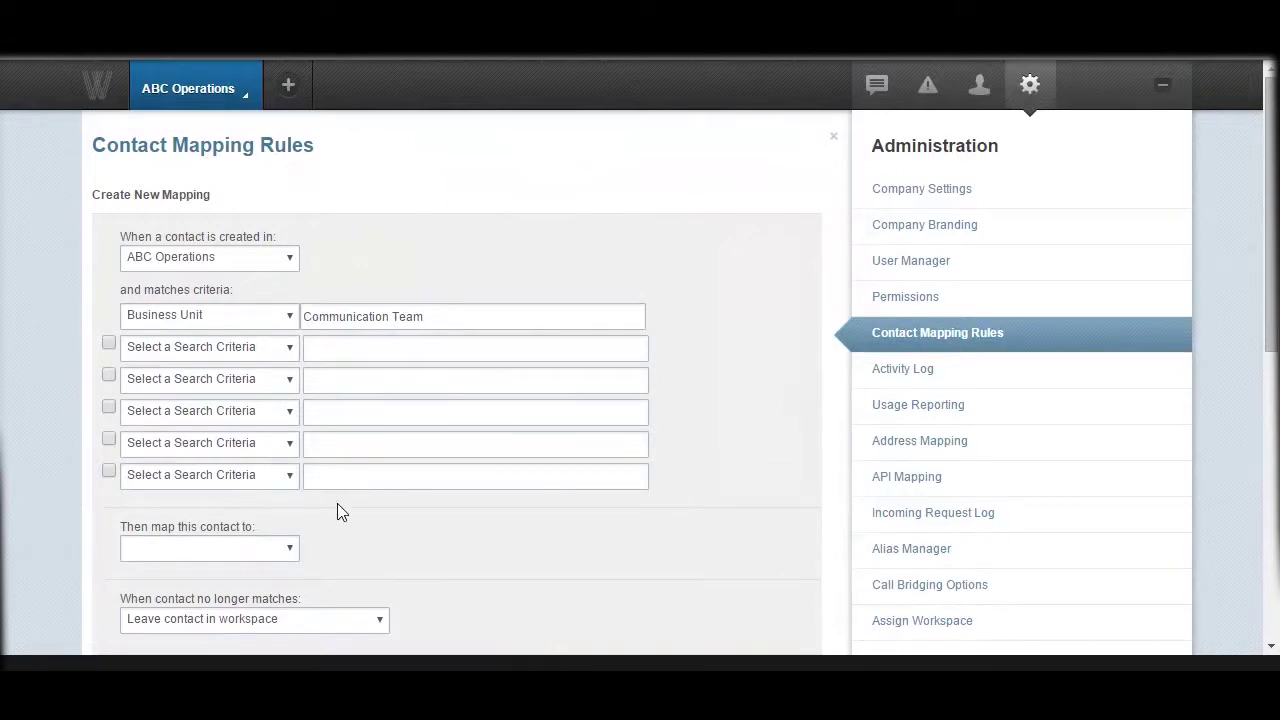
scroll(337, 503, "down", 2)
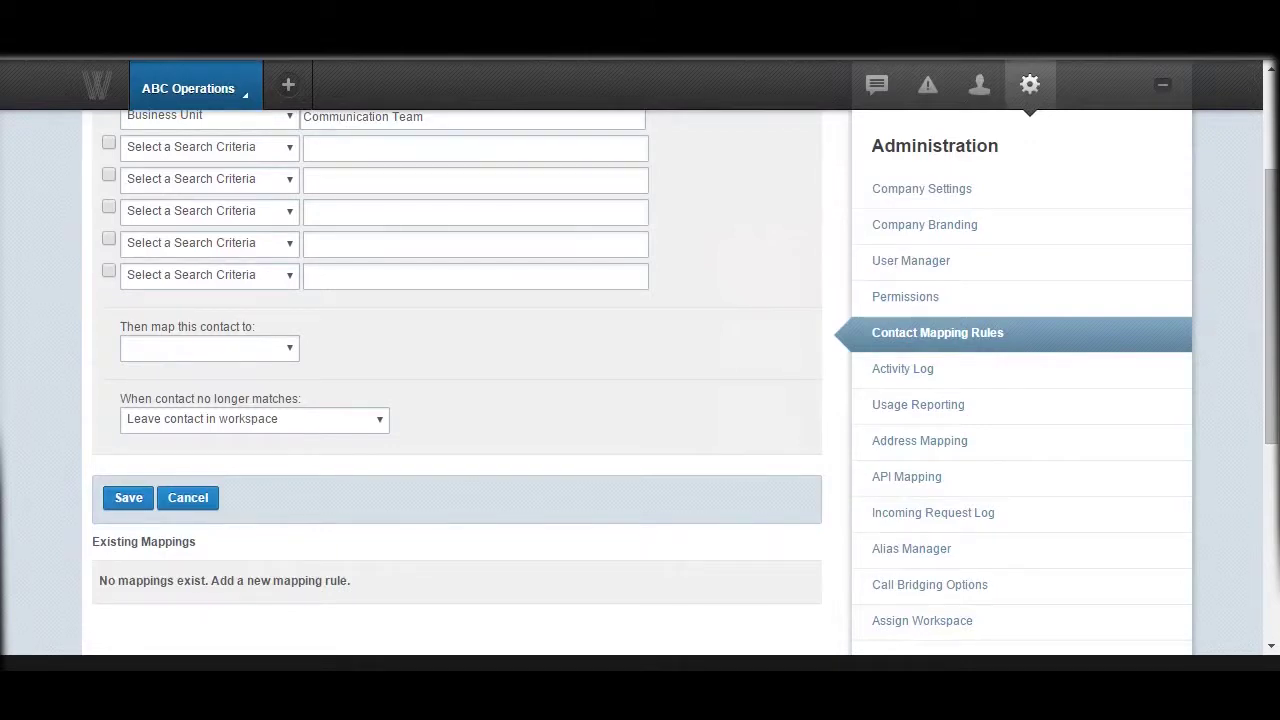
- Map matching contacts to ABC Customer Comms and remove contacts that no longer match
left_click(192, 390)
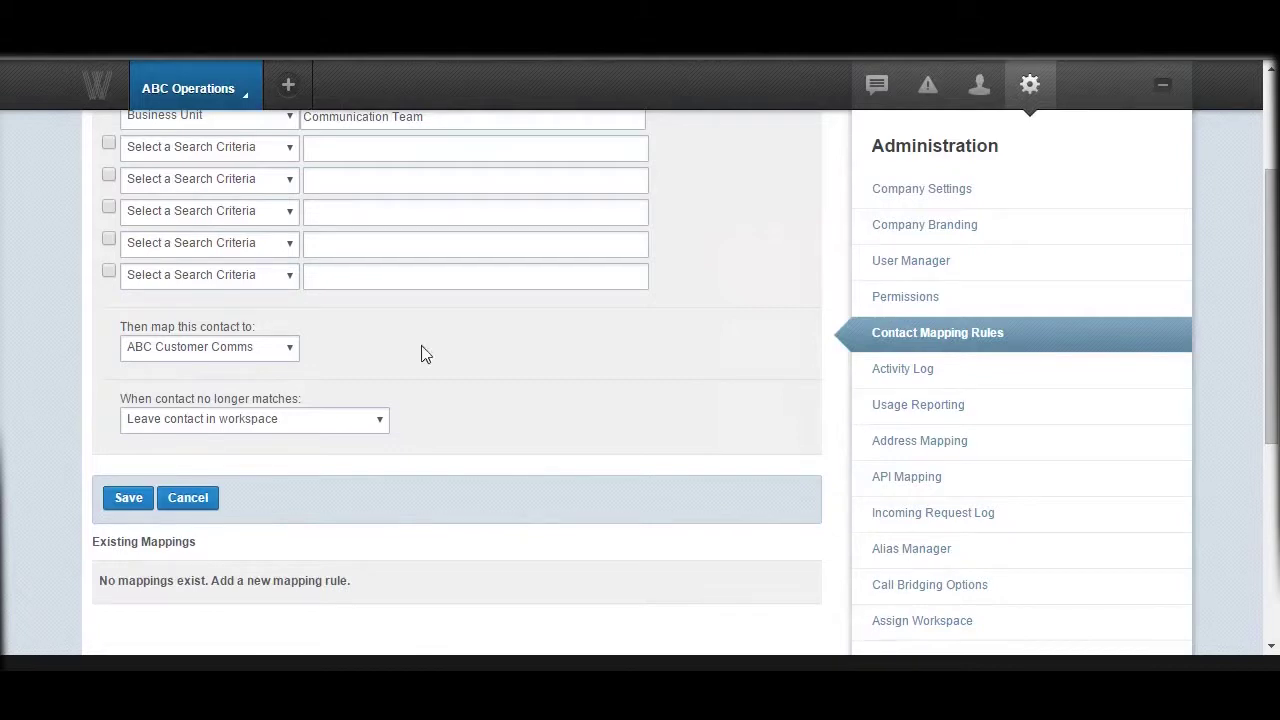
scroll(455, 314, "up", 2)
scroll(420, 372, "down", 2)
left_click(289, 457)
- Save the mapping and check the Communication Team rule under Existing Mappings
left_click(130, 498)
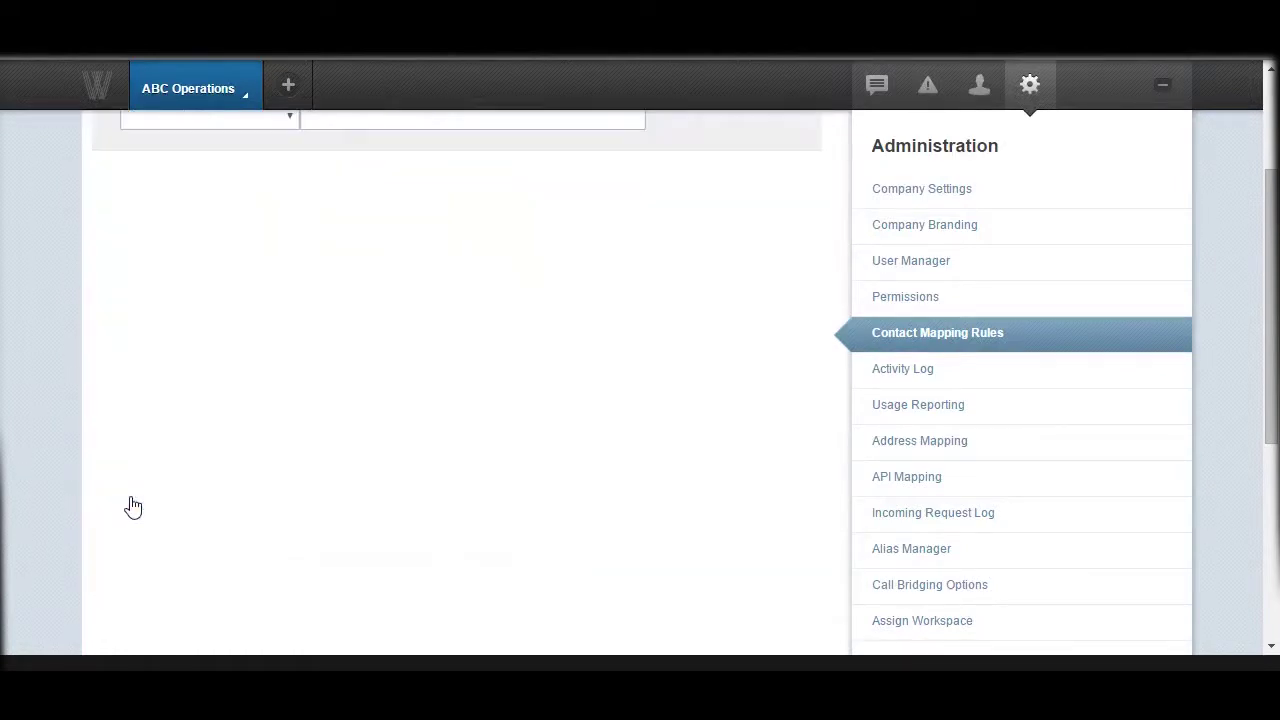
scroll(180, 460, "down", 2)
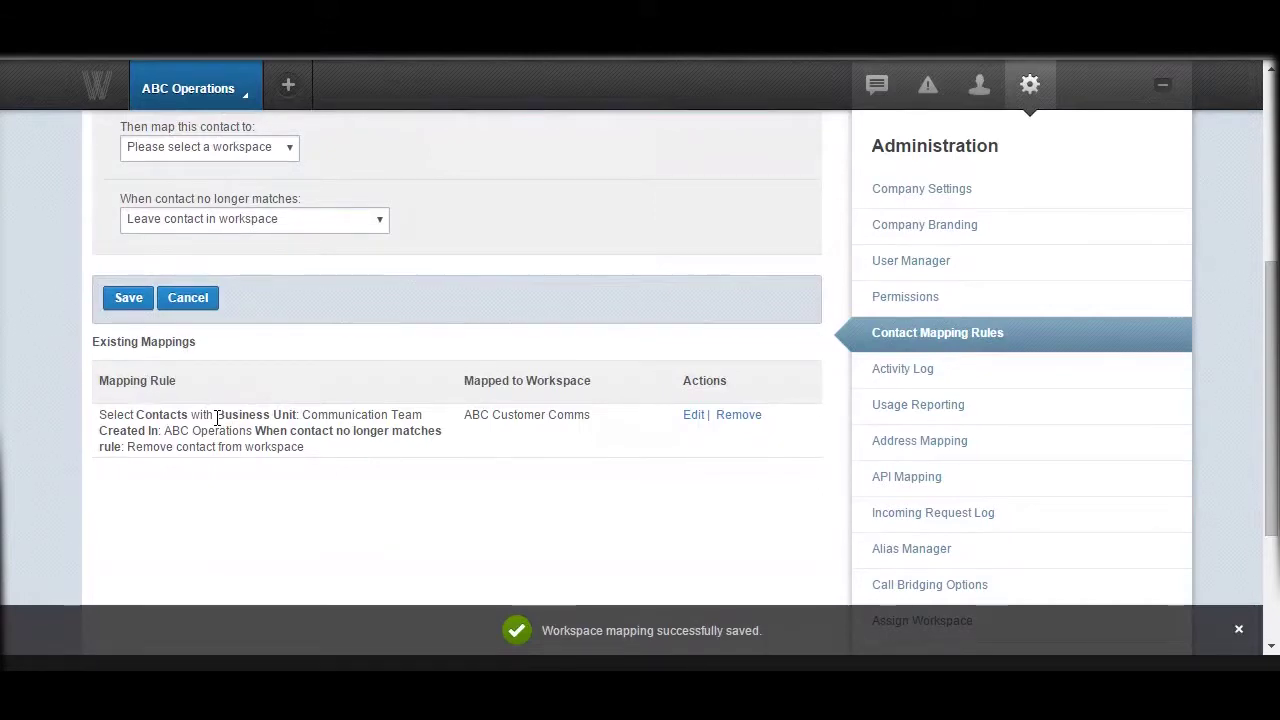
scroll(523, 412, "up", 2)
scroll(523, 417, "down", 2)
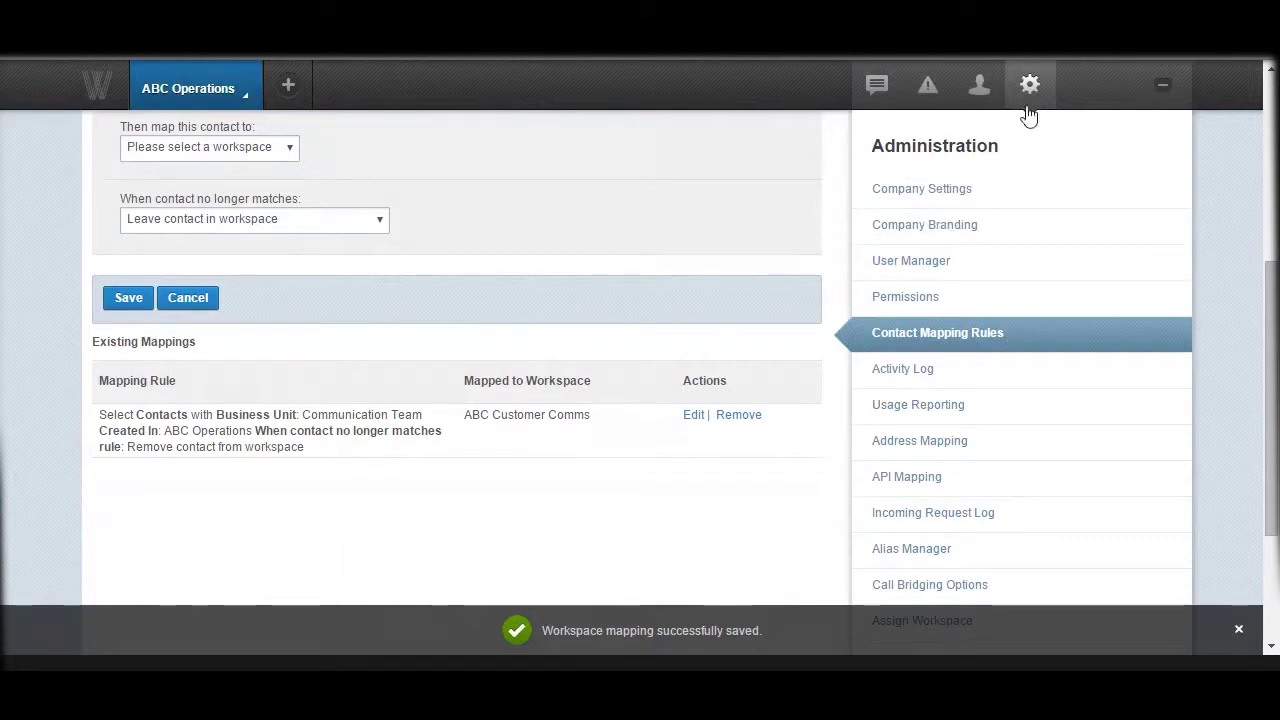
- Open Company Settings and review the reminder settings: 7-day link expiry, one-off links enabled
left_click(957, 195)
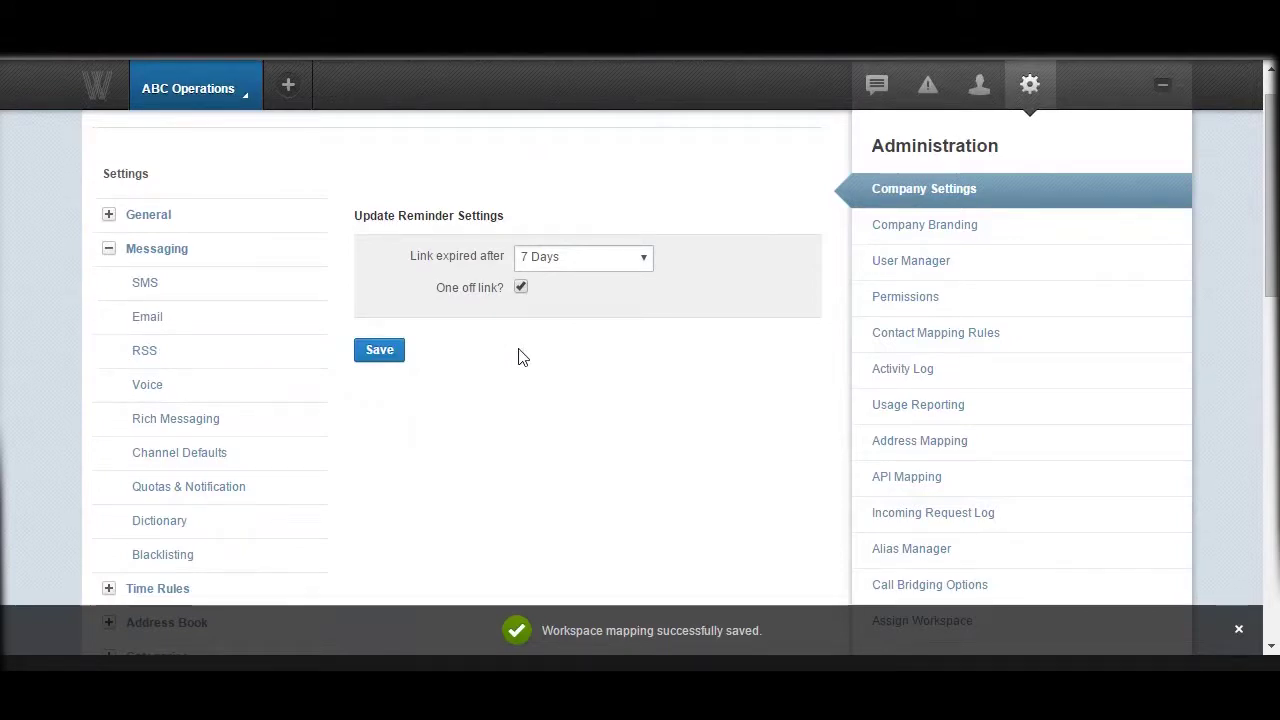
scroll(521, 366, "up", 1)
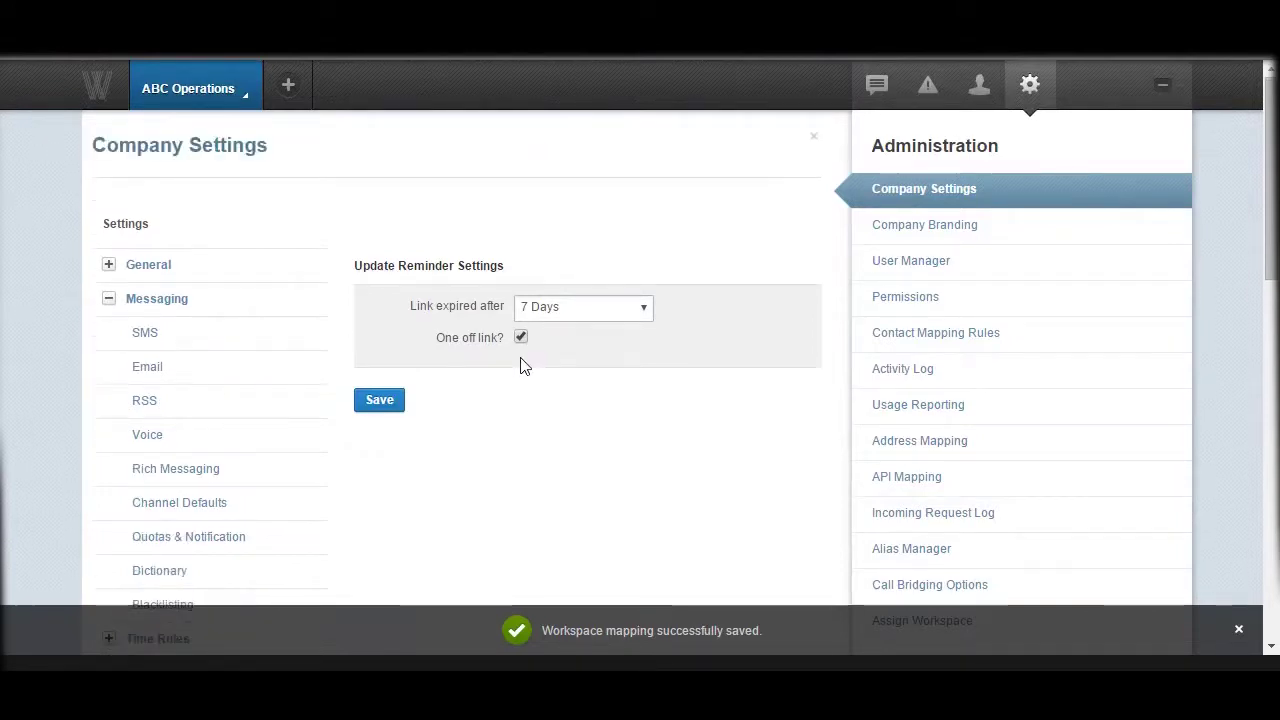
scroll(523, 371, "down", 2)
scroll(526, 380, "up", 2)
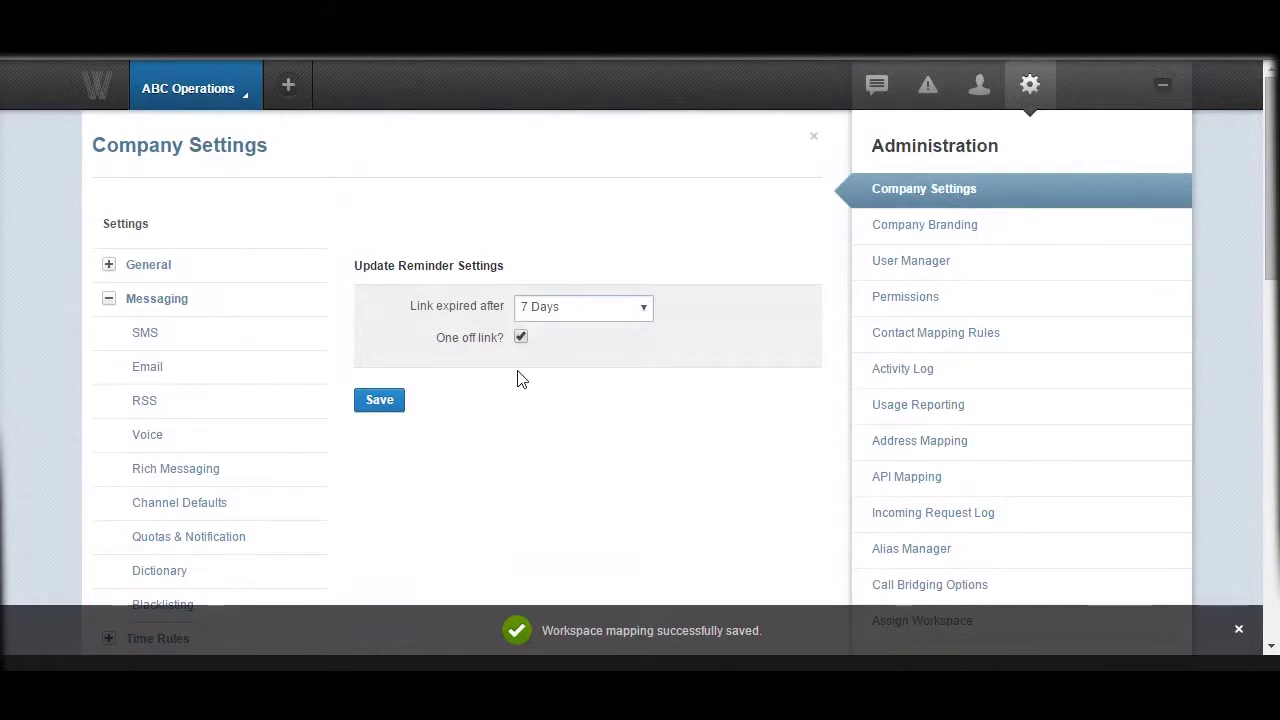
- Show the ABC Operations workspace menu with Import Contact and Contact Updates listed
left_click(212, 92)
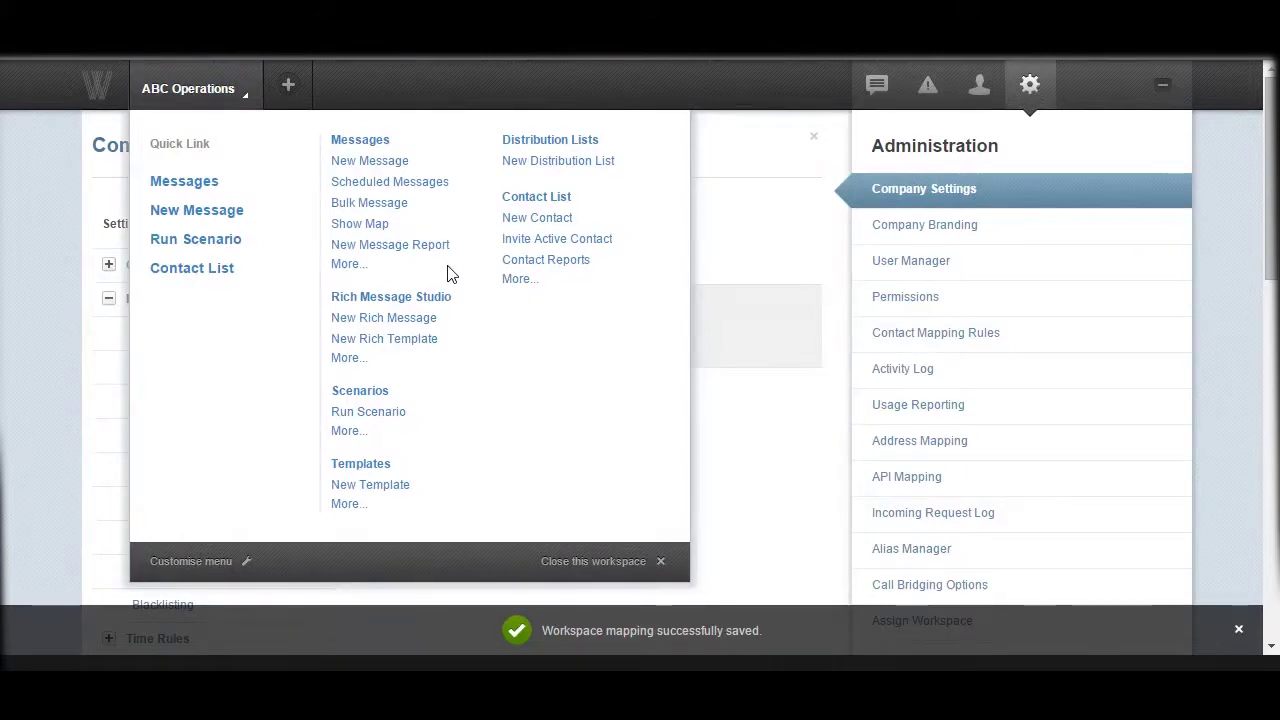
left_click(519, 279)
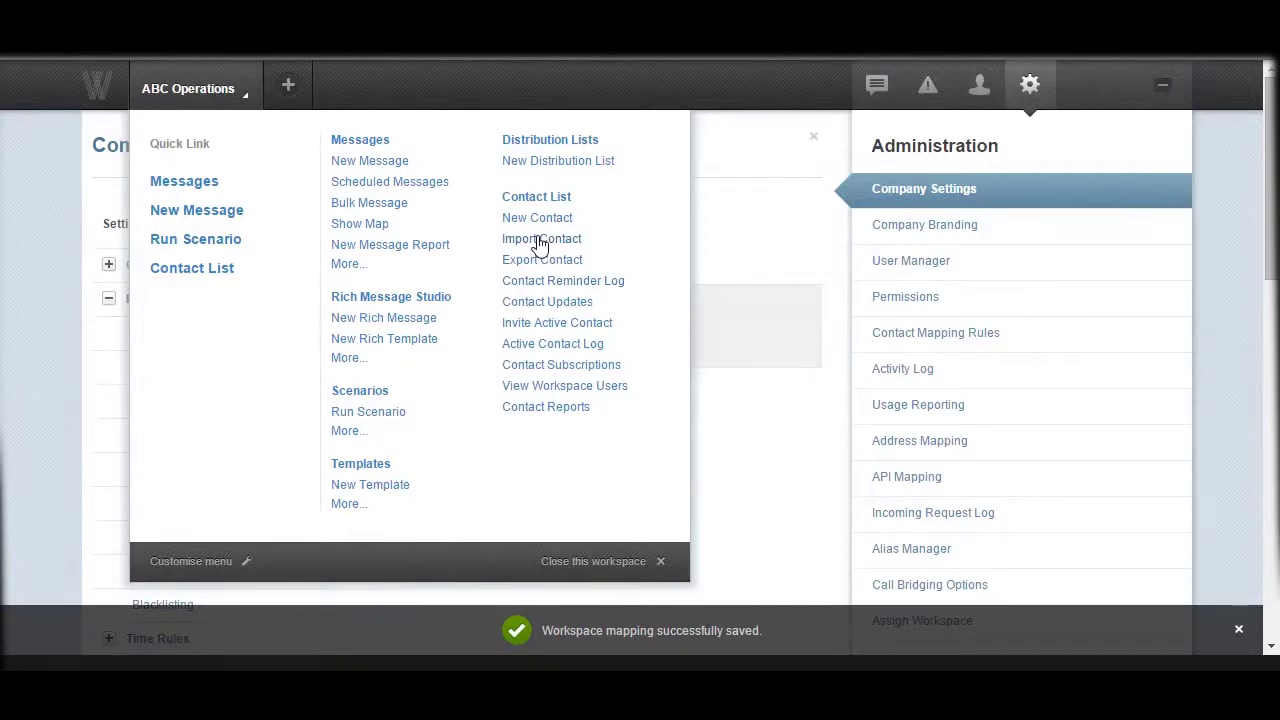
left_click(228, 100)
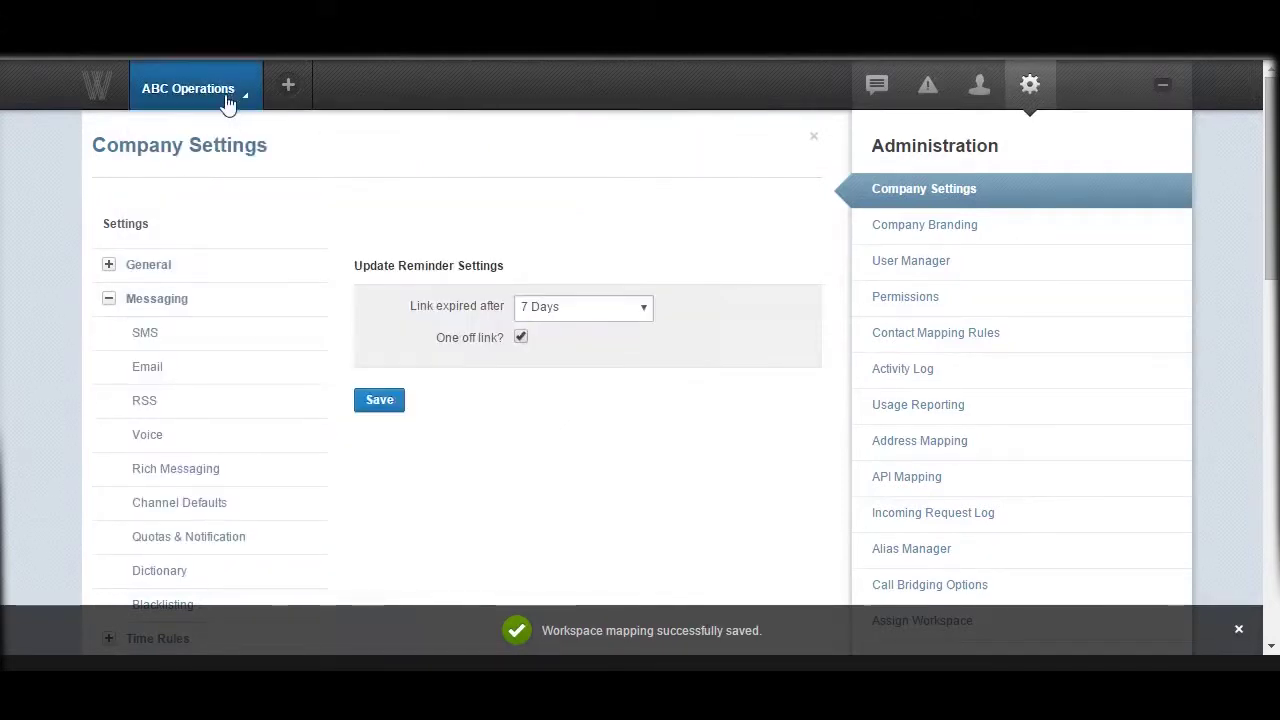
left_click(228, 100)
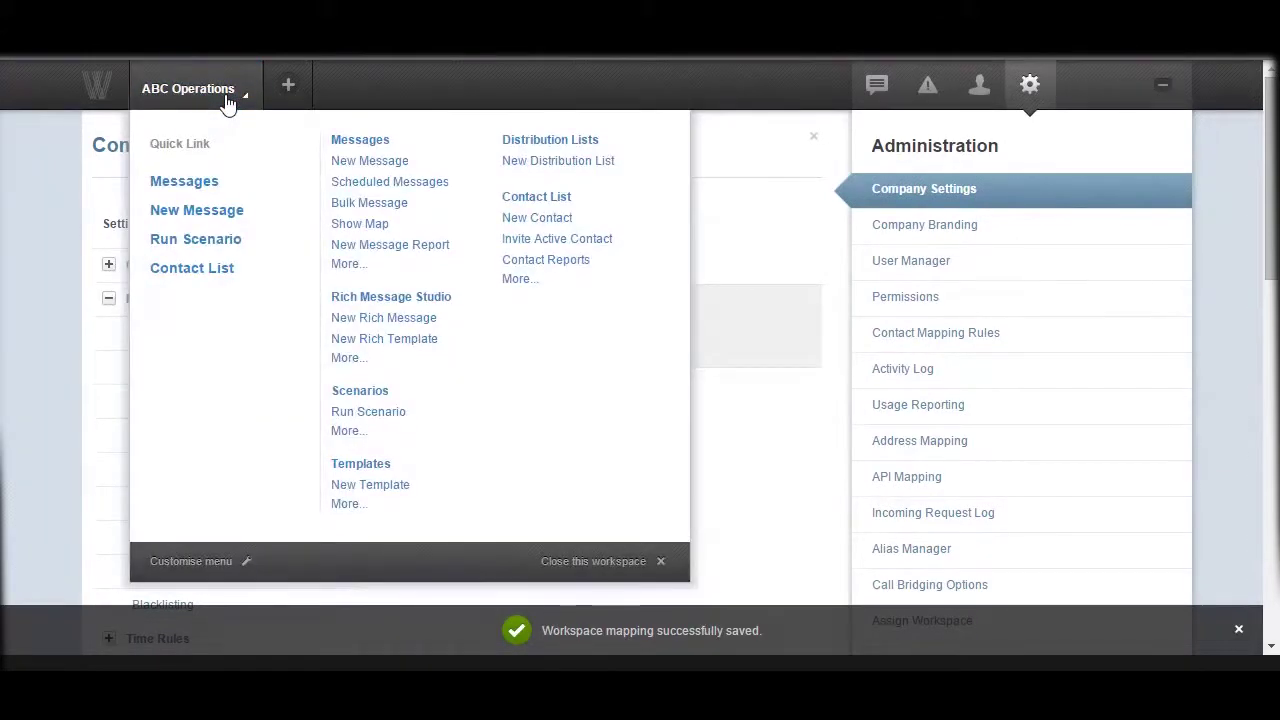
left_click(522, 280)
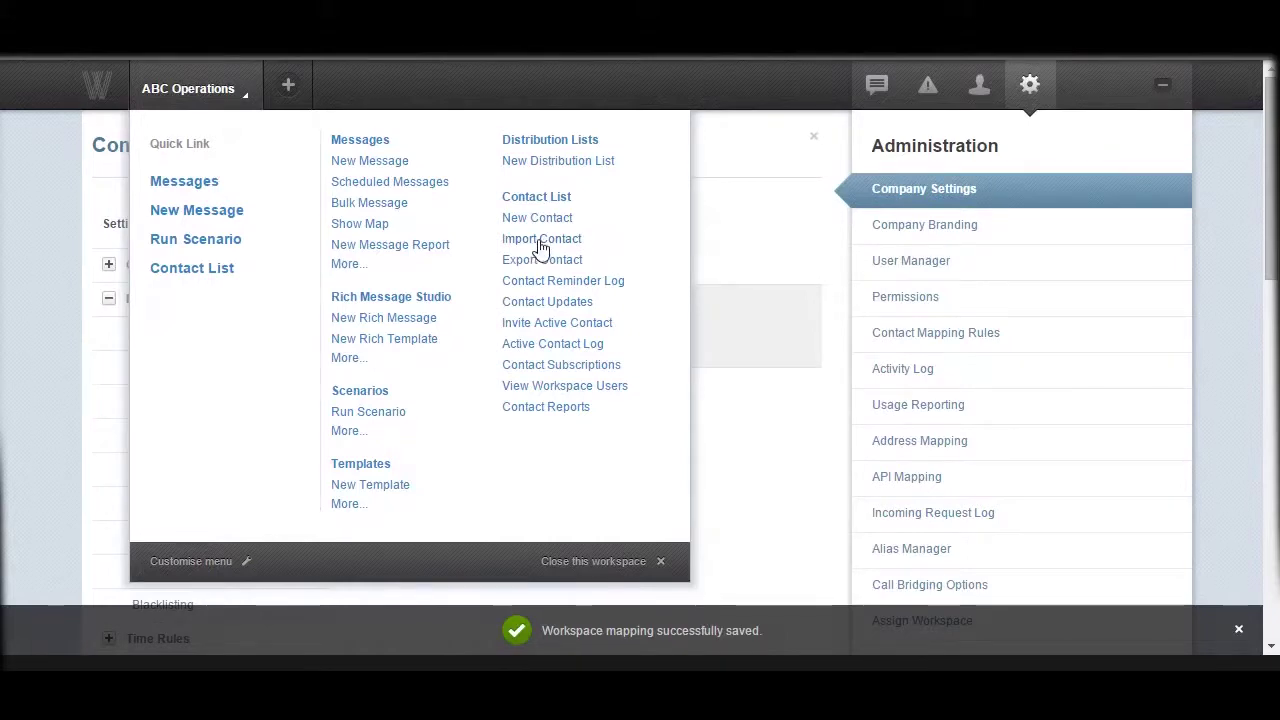
- Start a contact import in the ABC Operations workspace with Import Contact
left_click(540, 241)
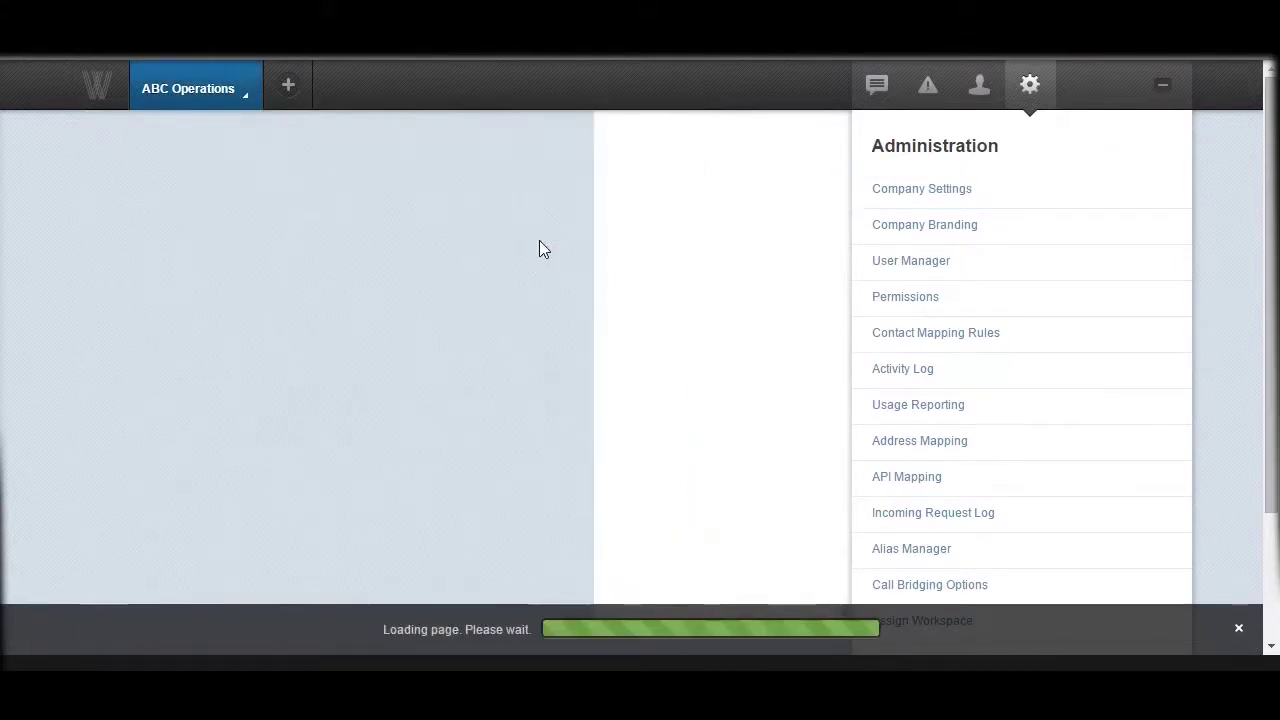
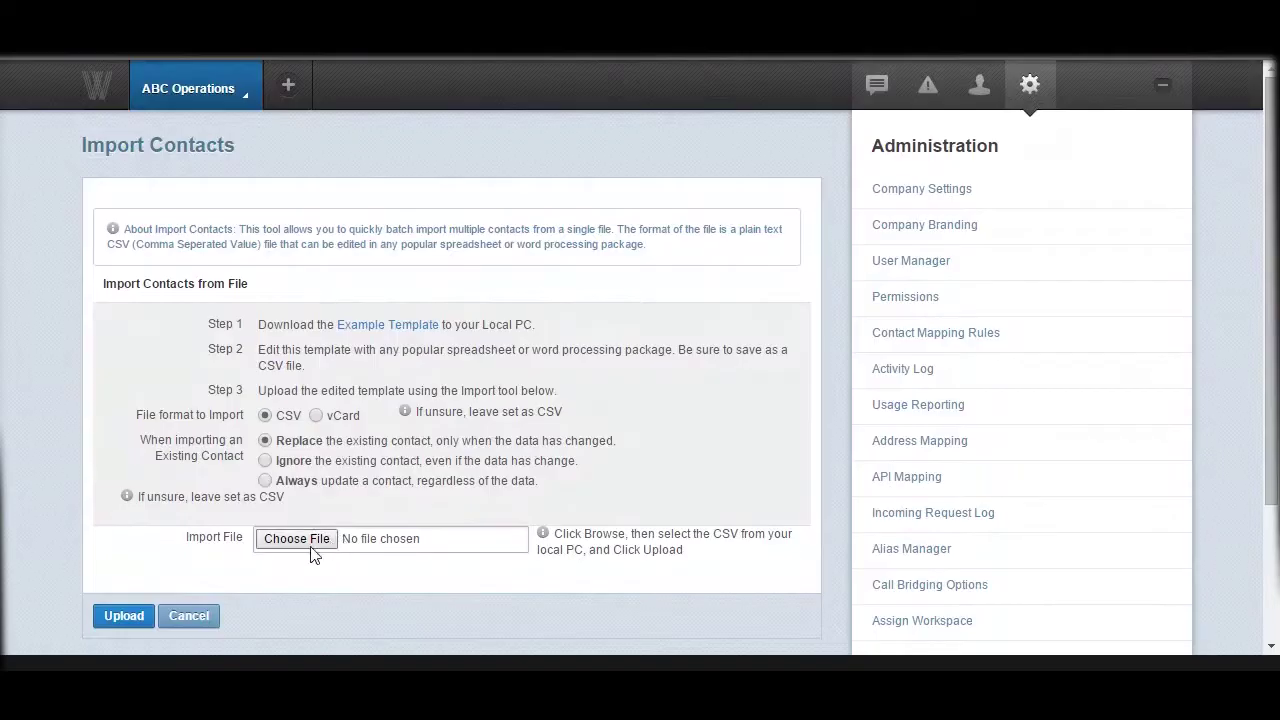
- Upload import-contact-template.csv as the contact import file
left_click(297, 539)
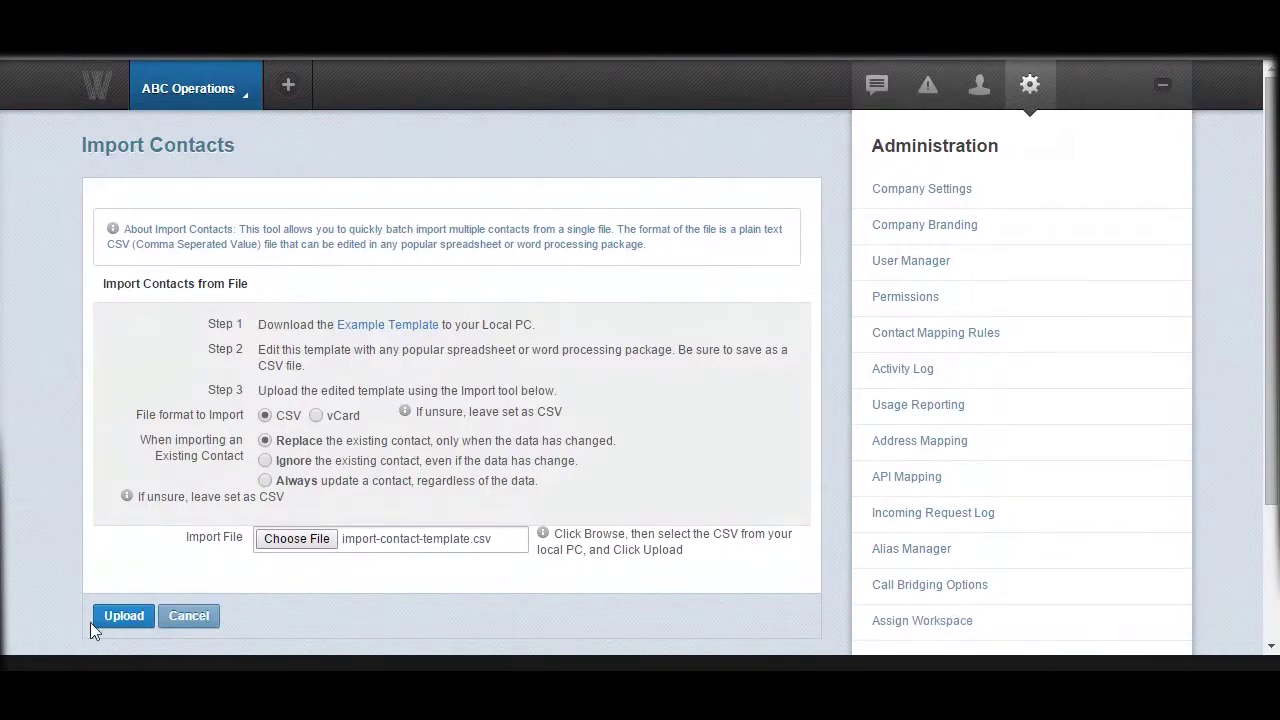
left_click(142, 621)
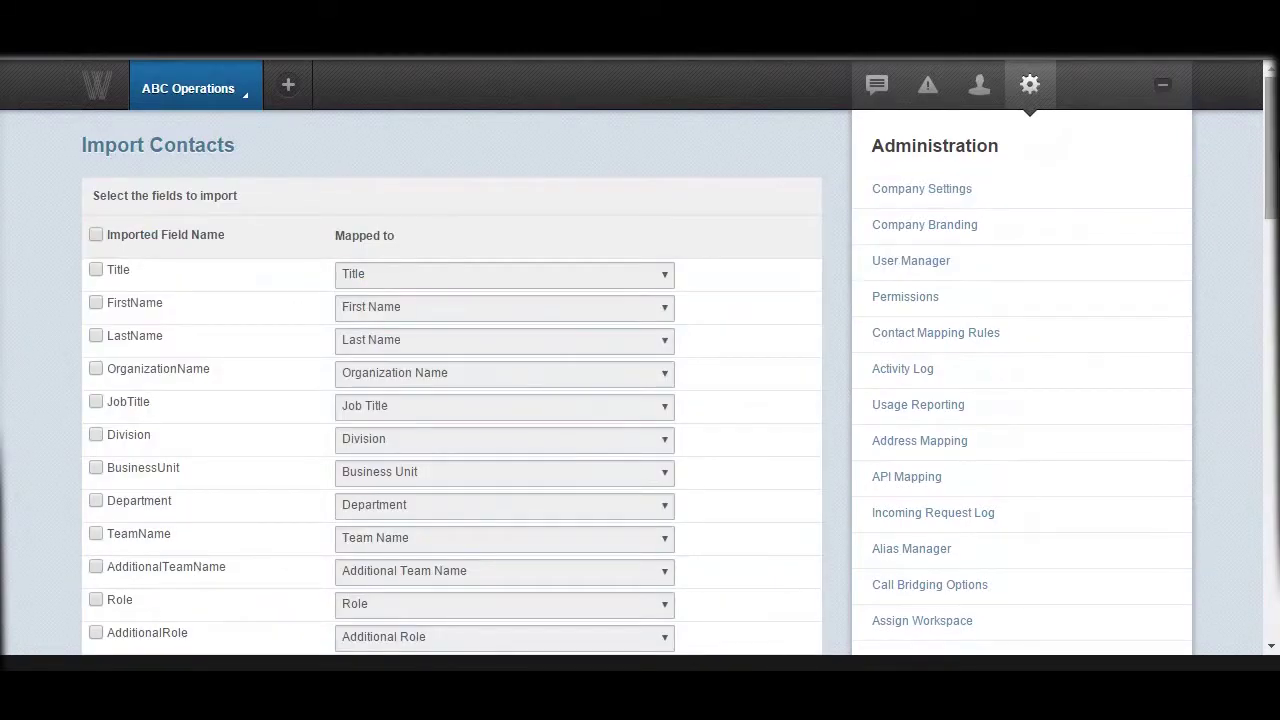
- Select all imported field names with the header checkbox and run the import
mouse_move(1274, 150)
left_mouse_down()
mouse_move(1273, 187)
mouse_move(1272, 163)
left_mouse_up()
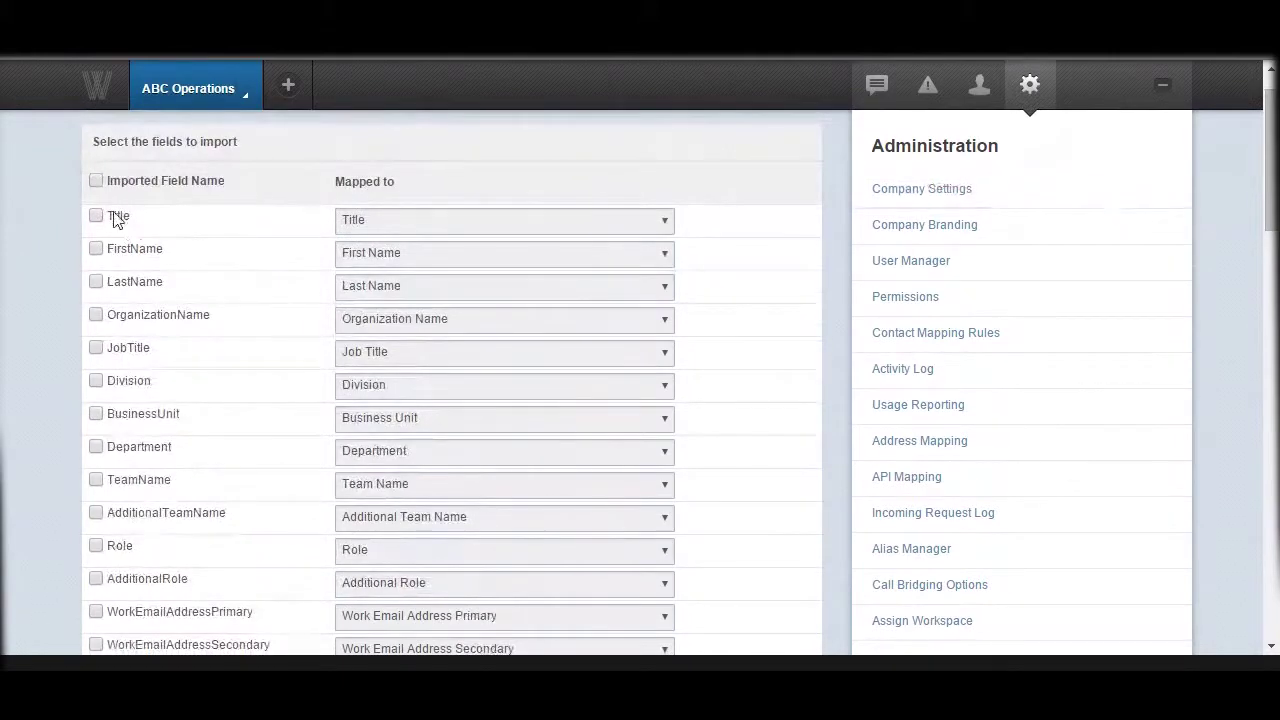
scroll(102, 480, "down", 6)
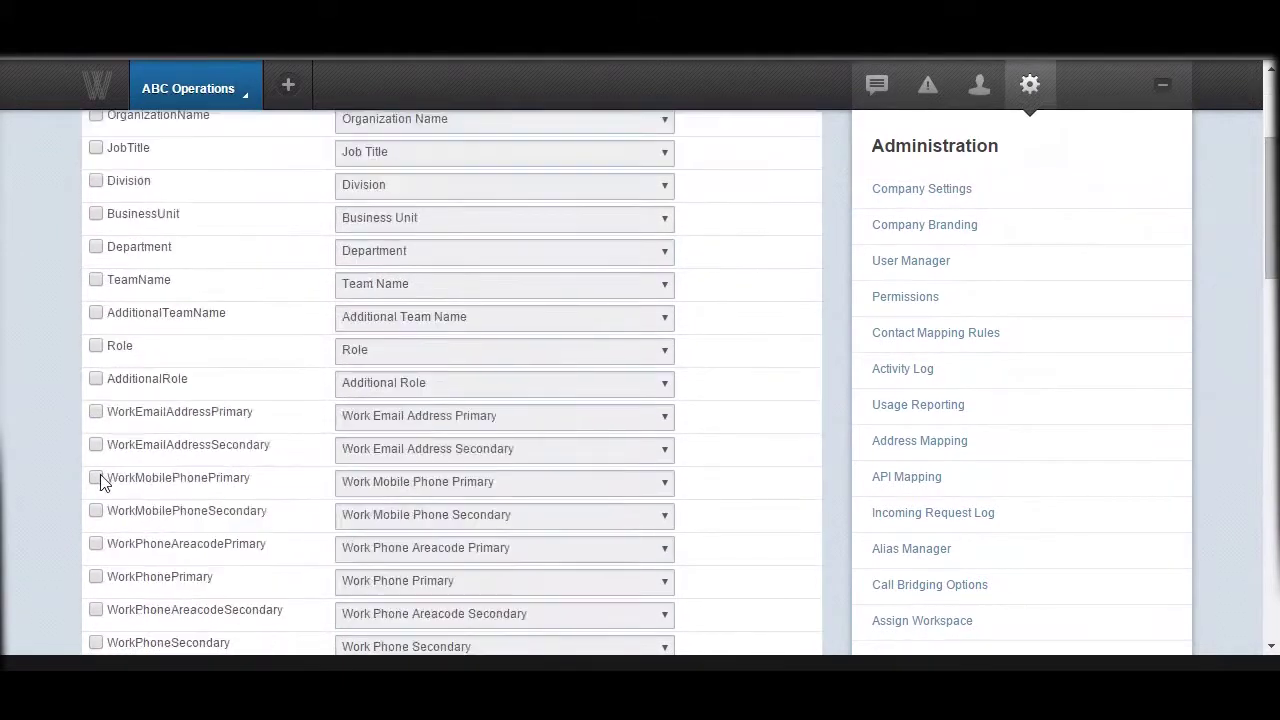
scroll(101, 478, "down", 10)
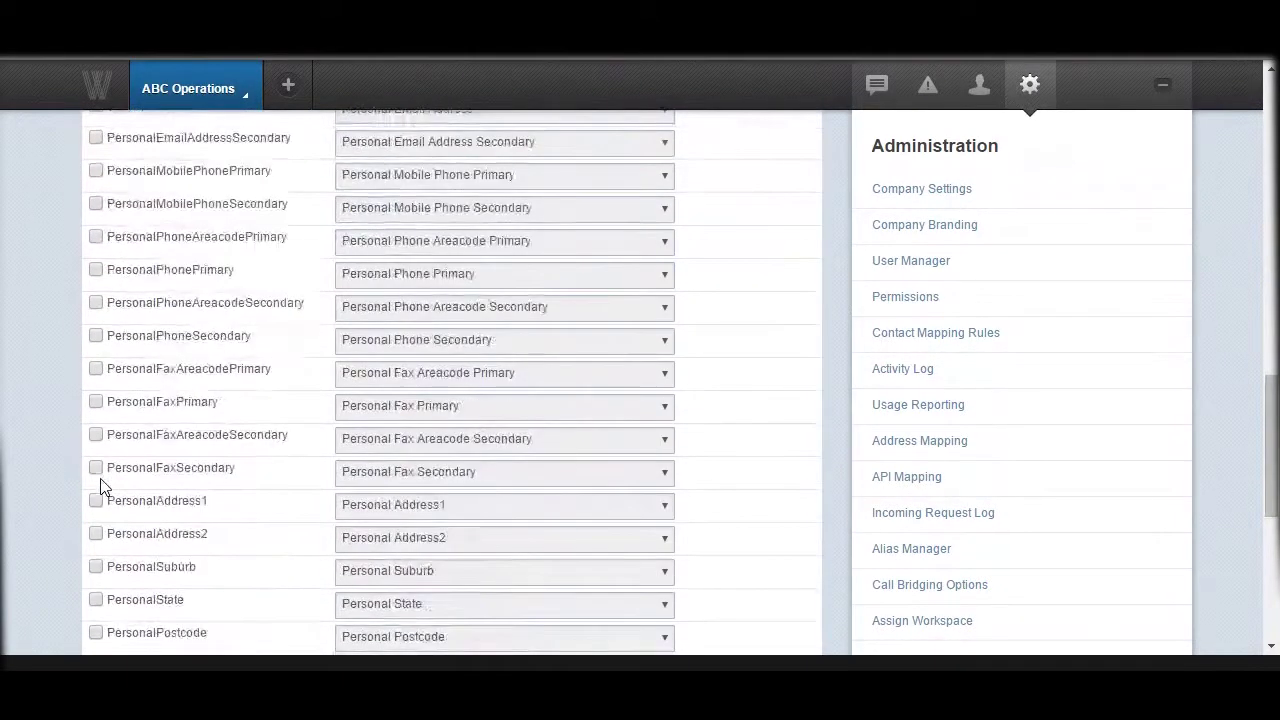
scroll(101, 478, "up", 16)
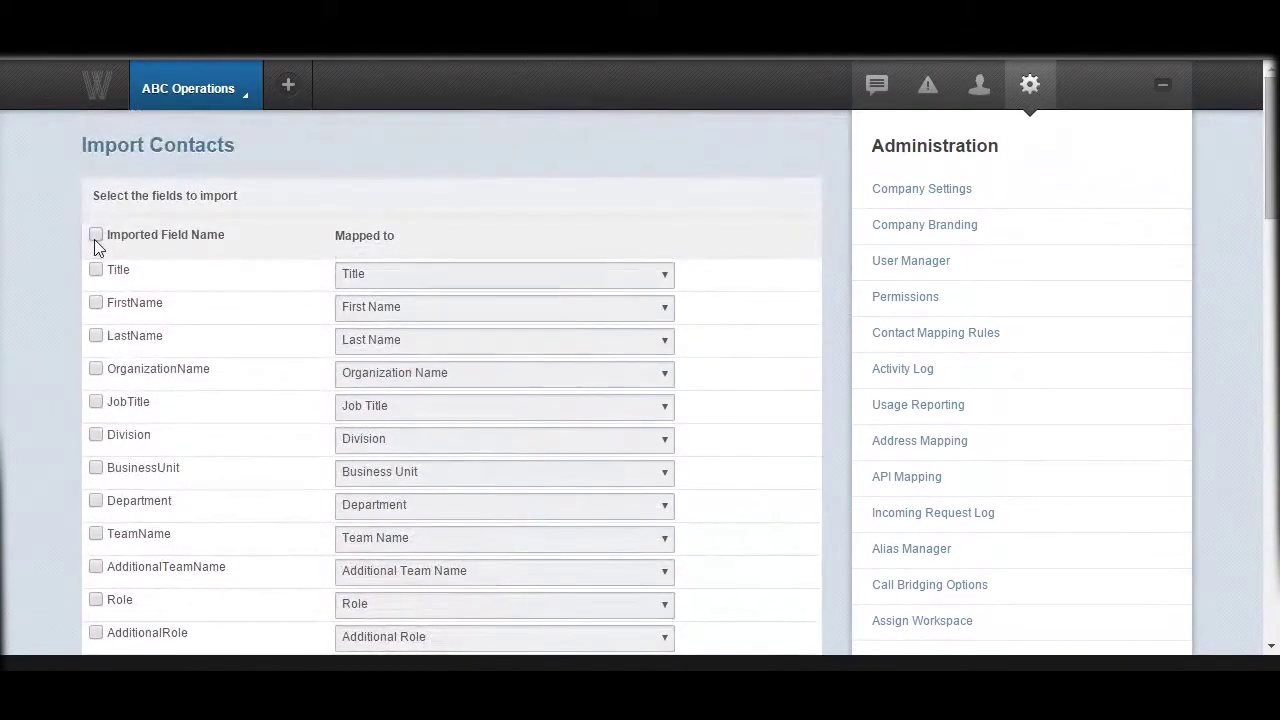
left_click(95, 235)
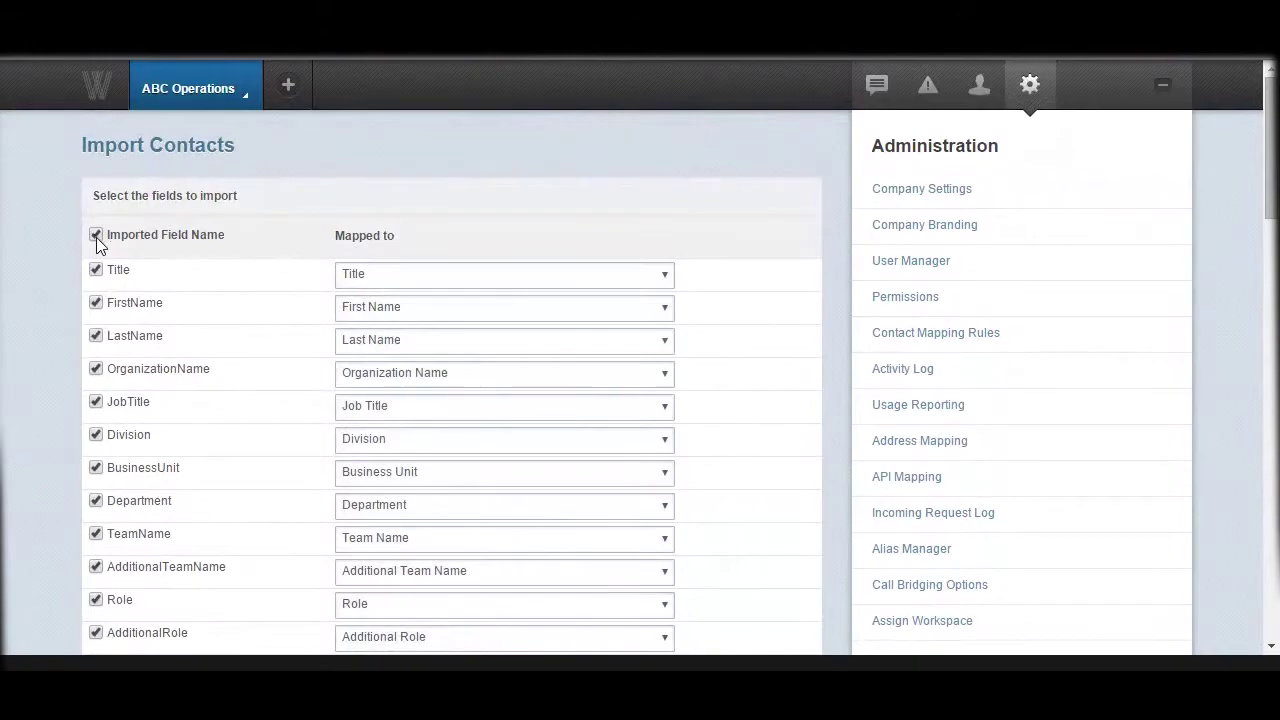
scroll(98, 245, "down", 16)
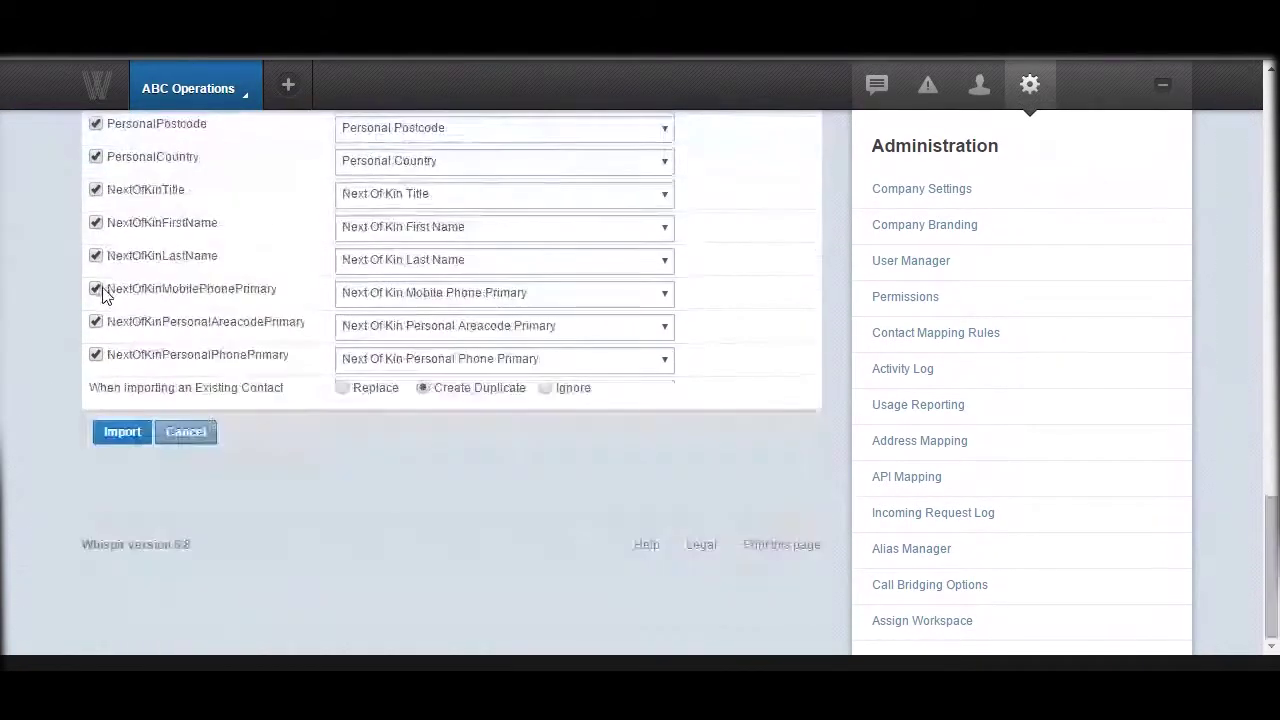
left_click(114, 433)
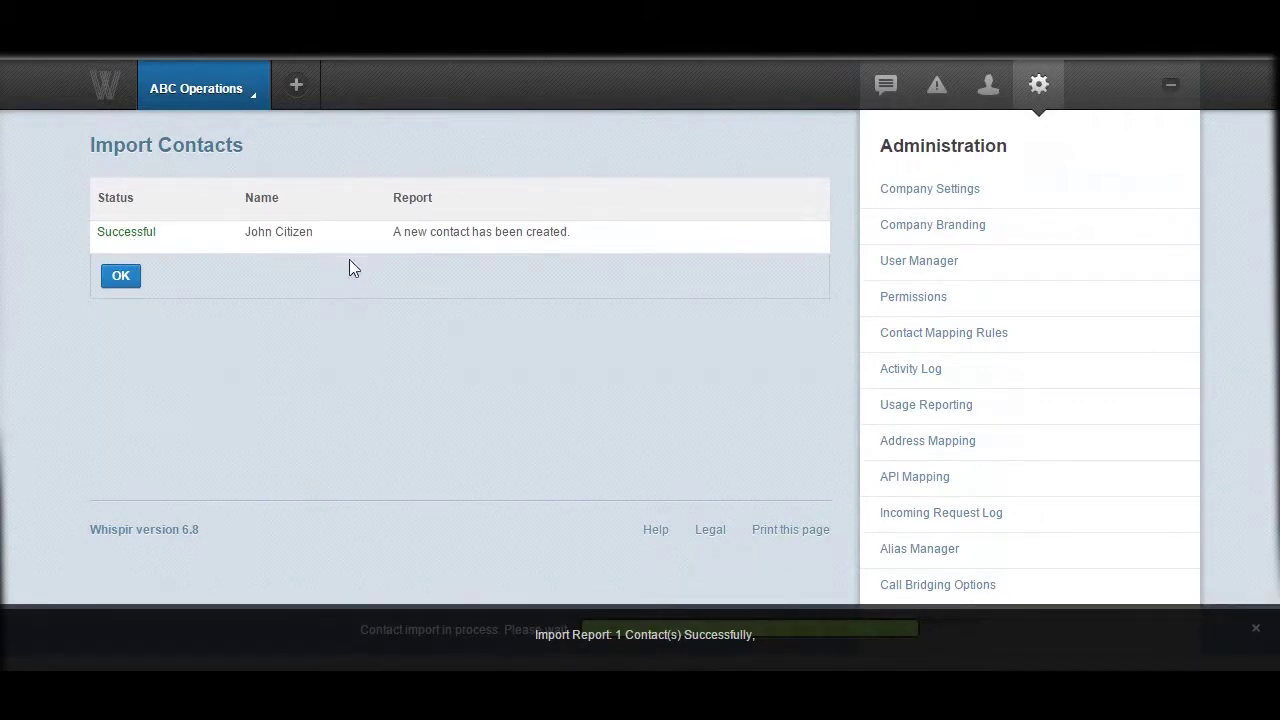
- Dismiss the import report and open the new contact from the ABC Operations Contact List
left_click(125, 277)
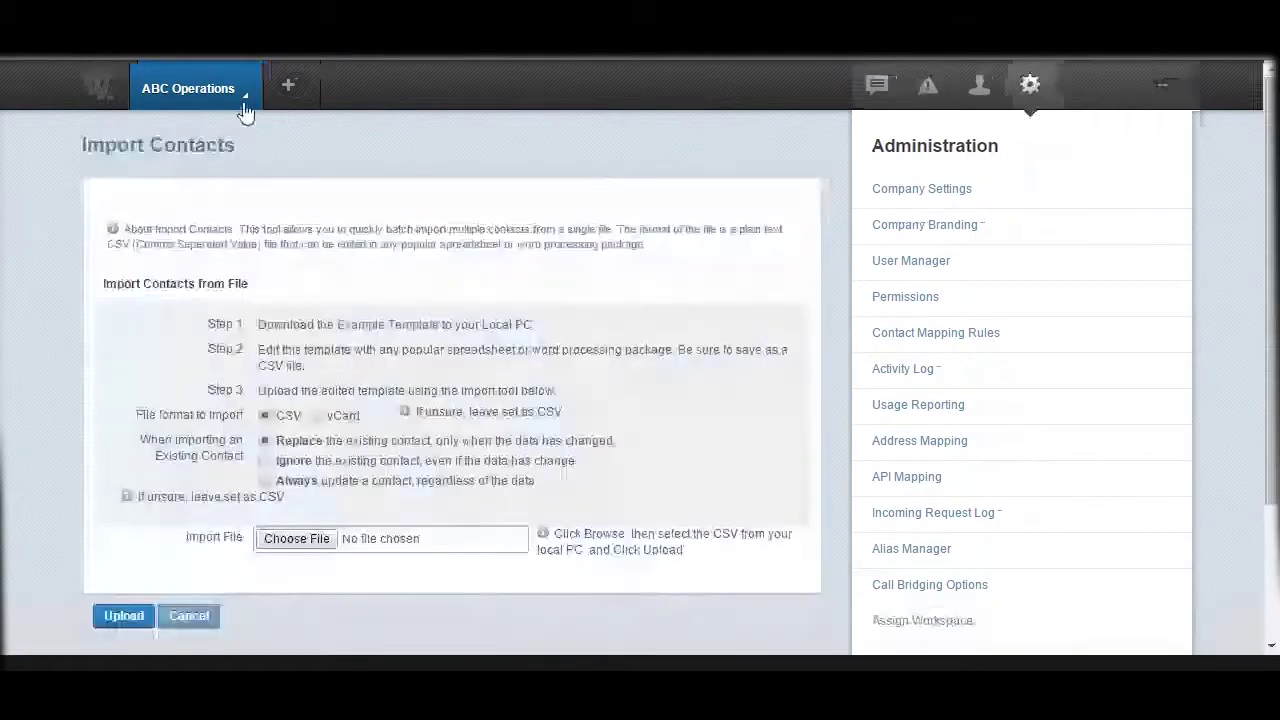
left_click(246, 100)
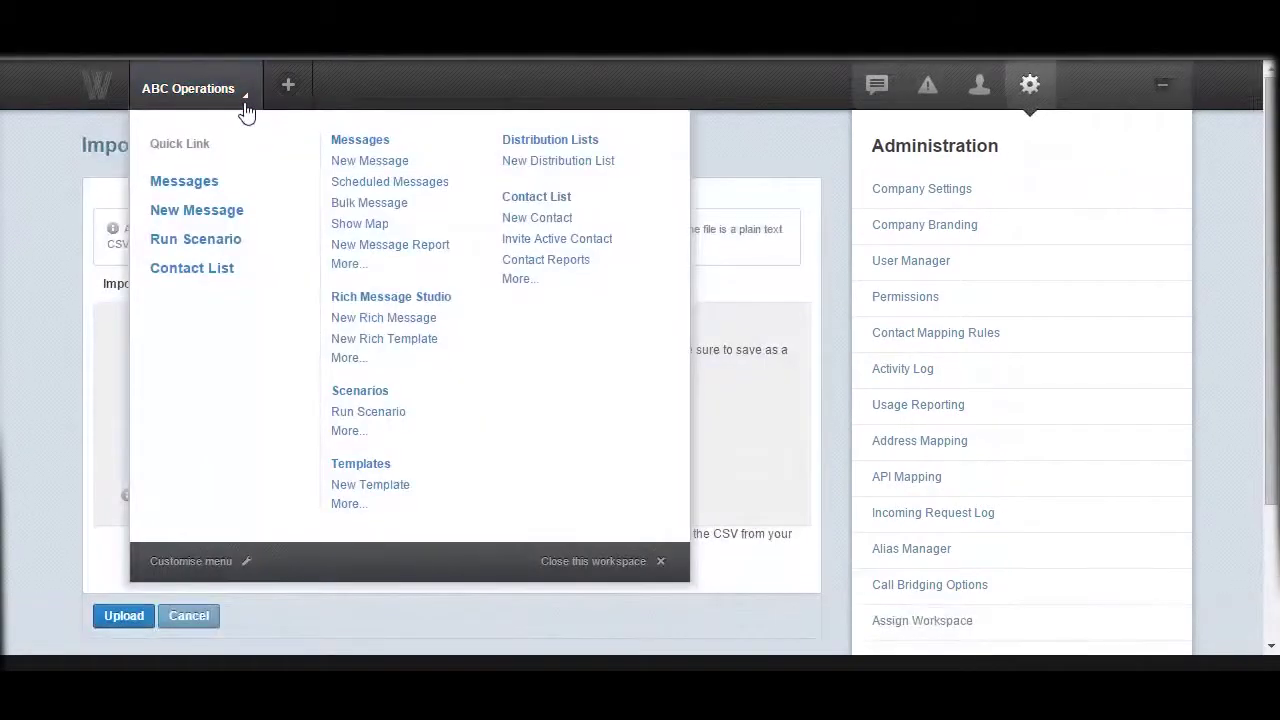
left_click(538, 198)
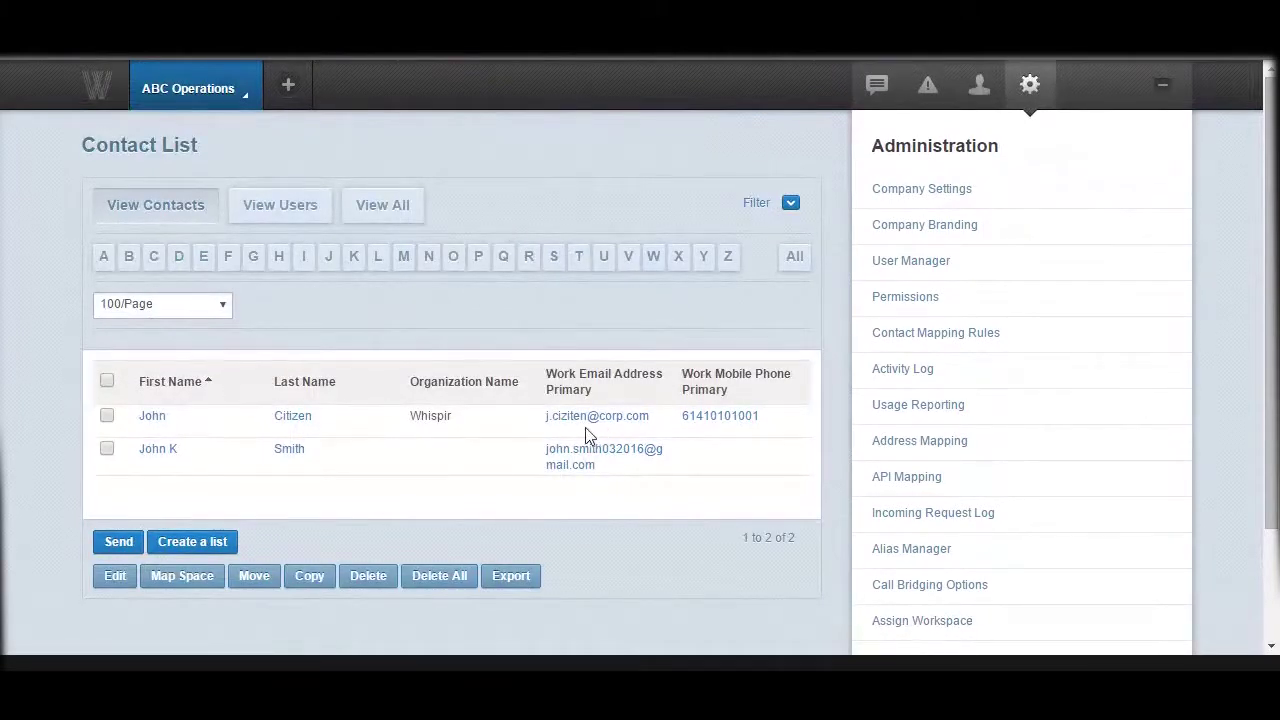
left_click(155, 418)
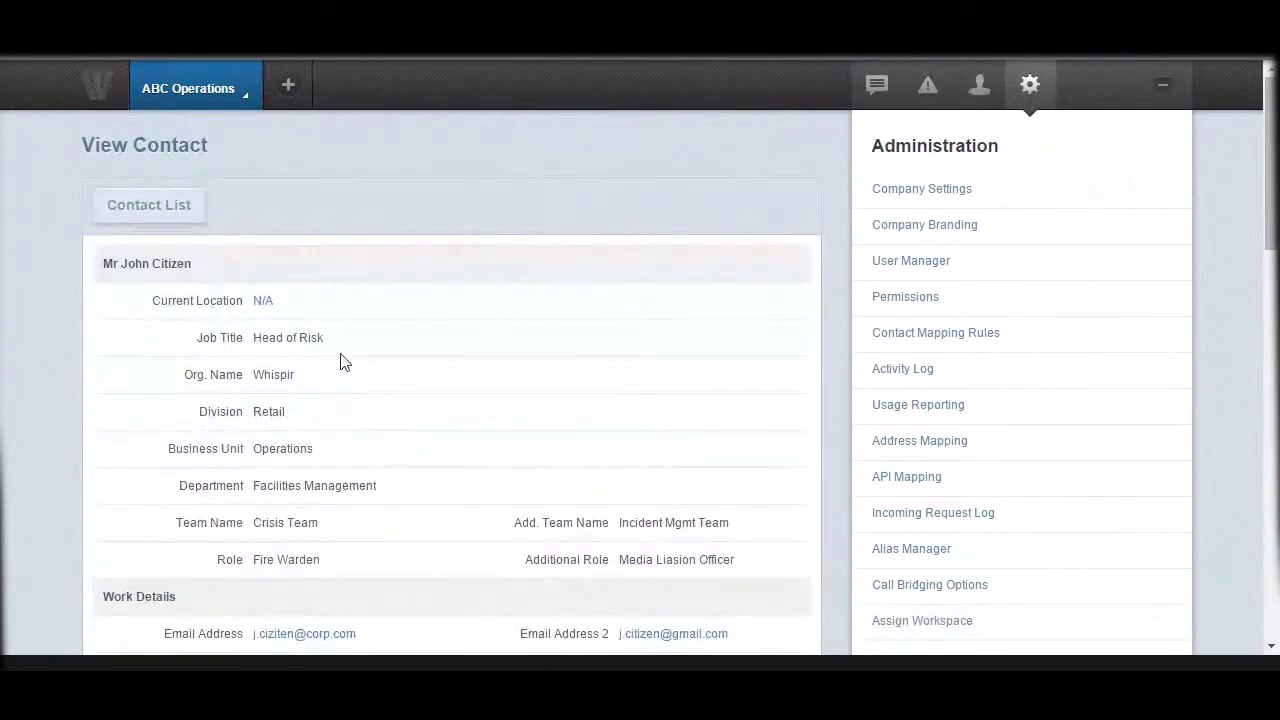
- Review the contact's job title, team, role, work details and notification options
scroll(337, 366, "down", 4)
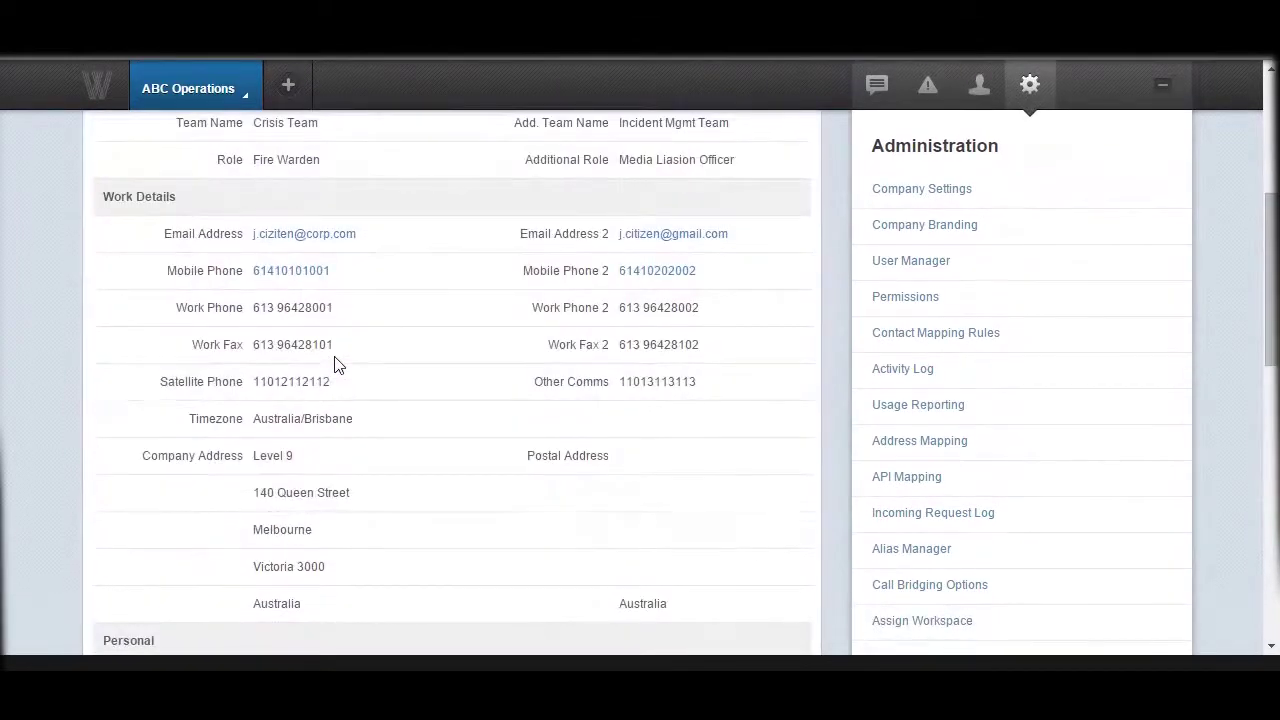
scroll(337, 366, "down", 10)
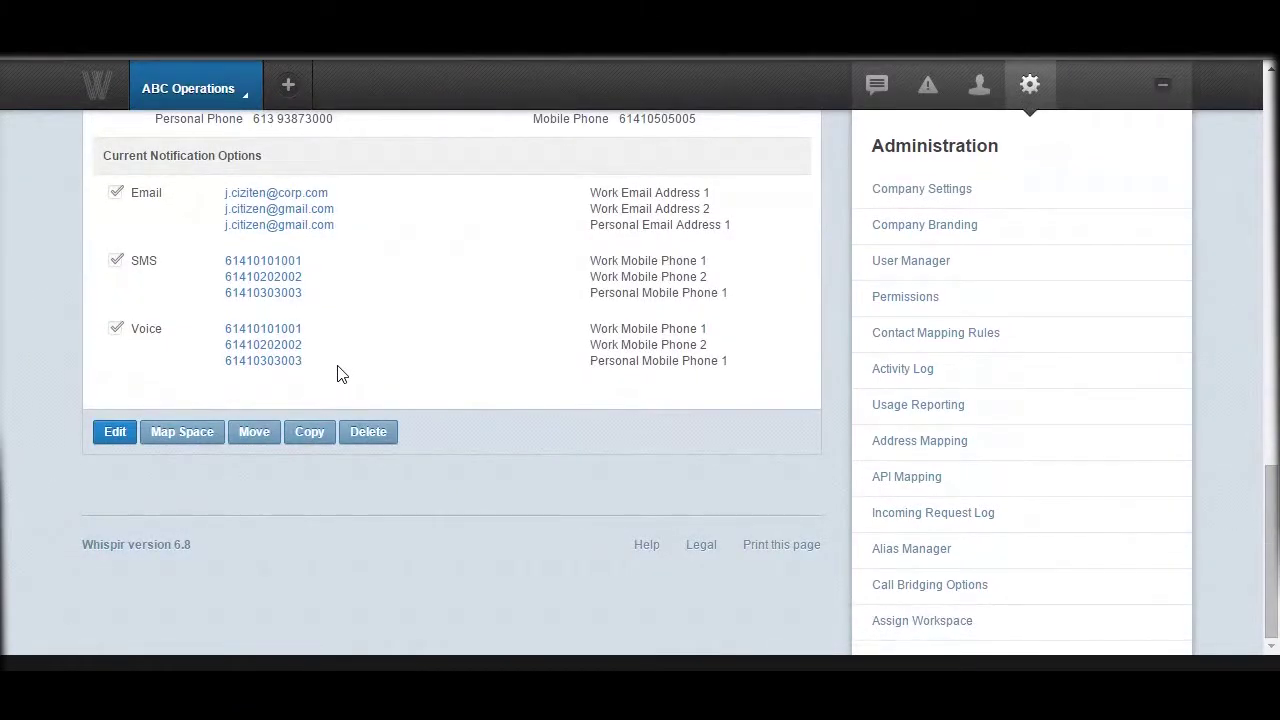
scroll(338, 372, "up", 10)
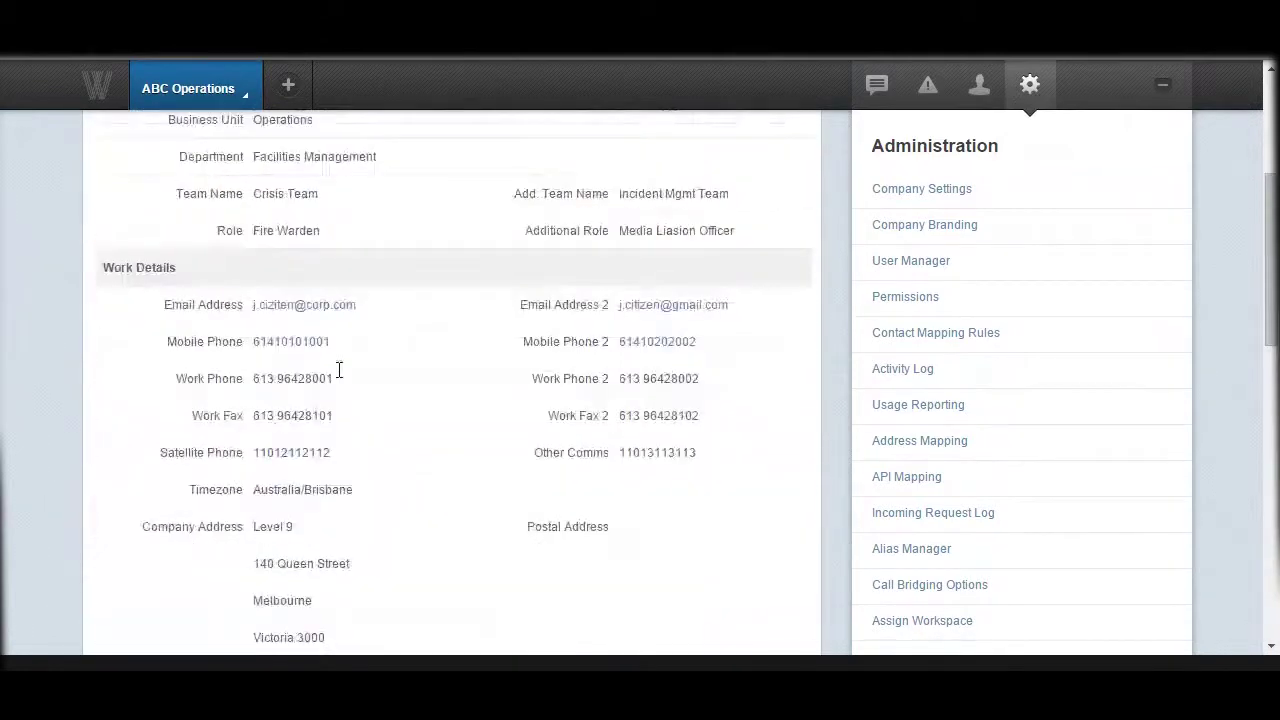
scroll(338, 372, "up", 3)
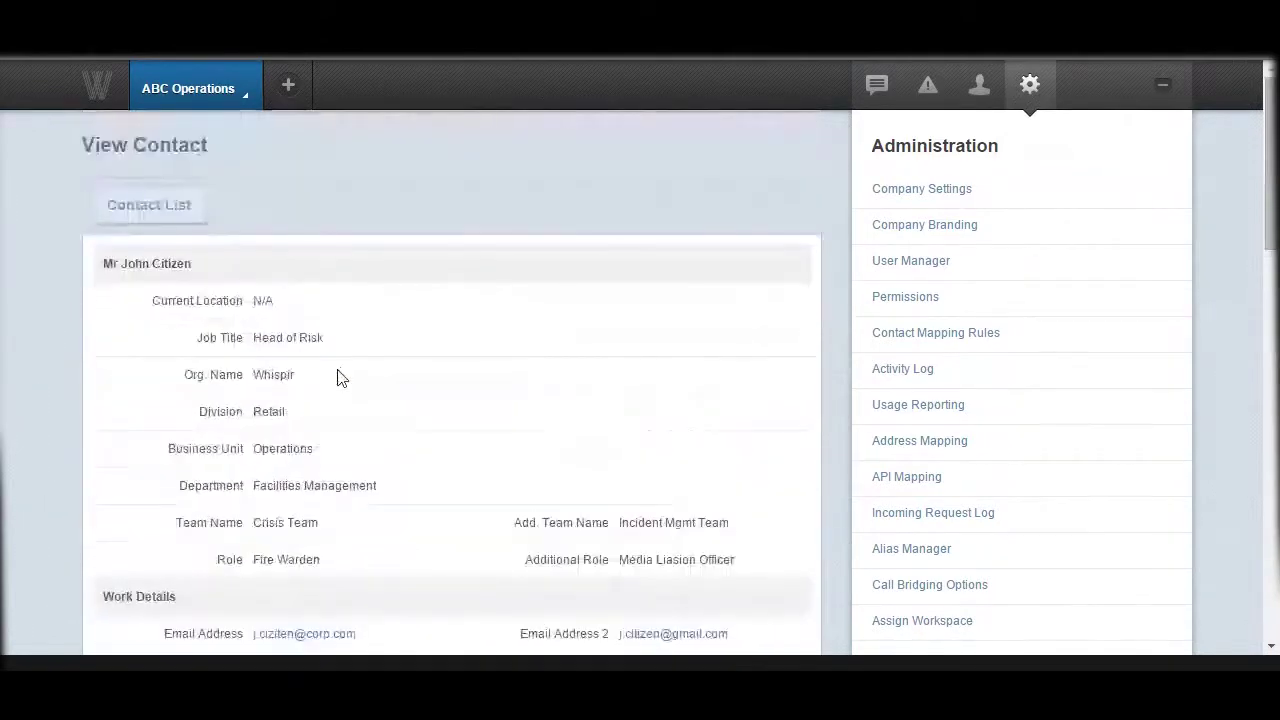
left_click(229, 107)
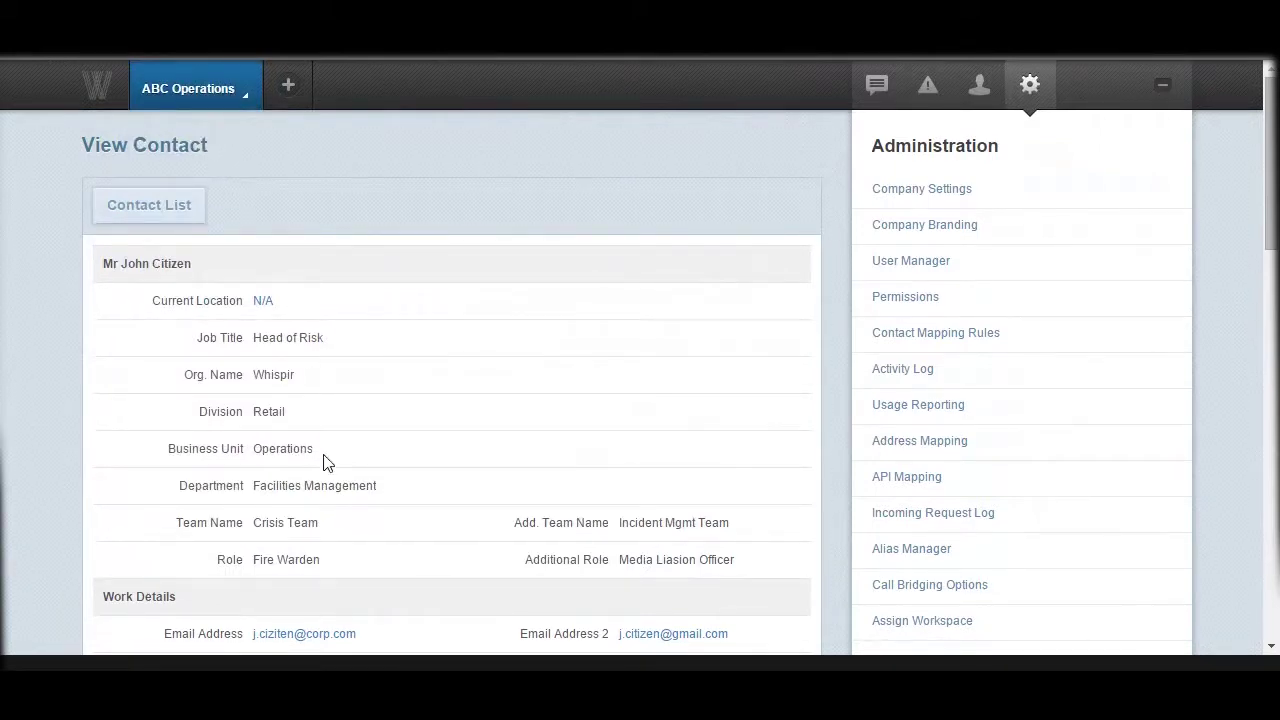
scroll(326, 463, "down", 4)
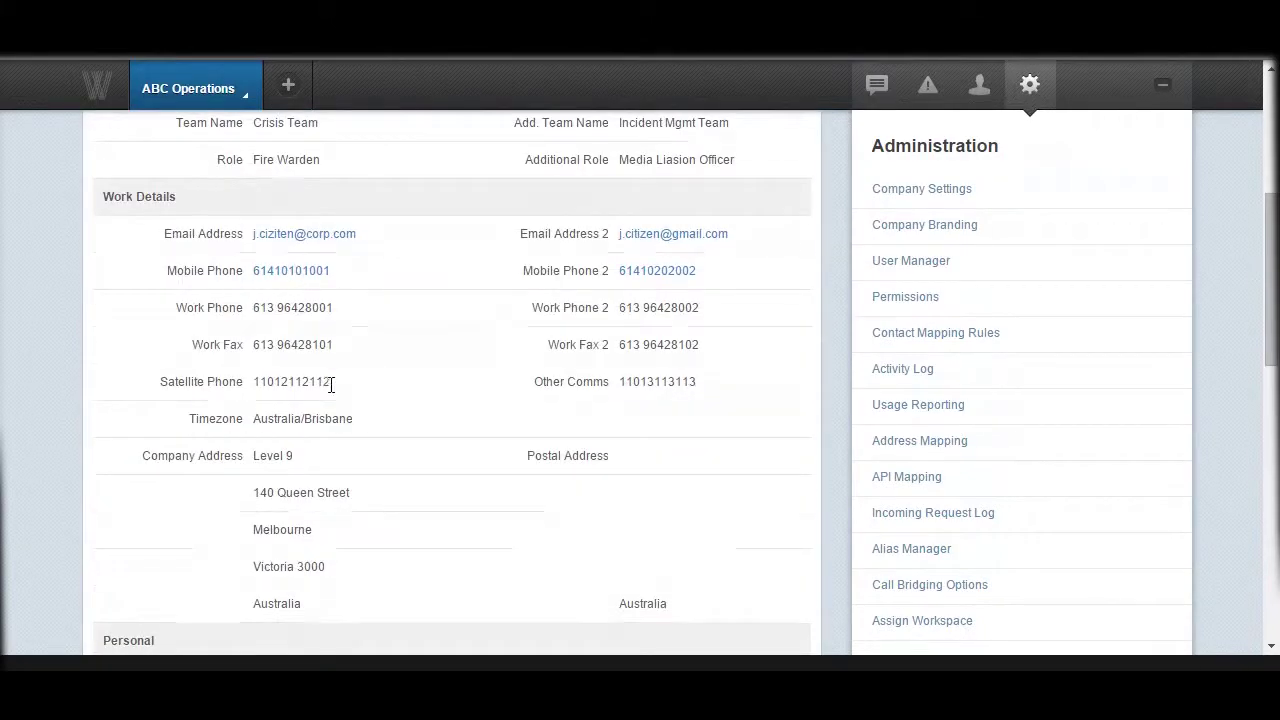
scroll(329, 400, "down", 6)
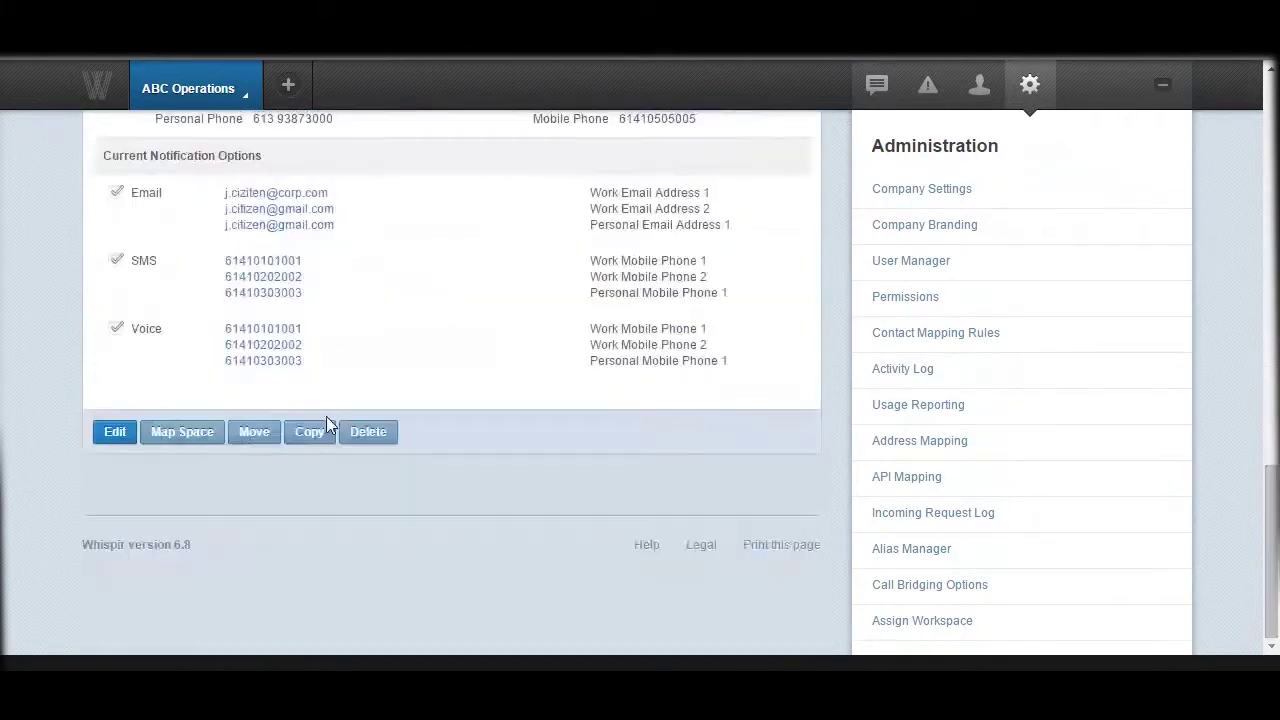
- Open the imported contact's Edit contact form and look through its fields without saving
left_click(115, 434)
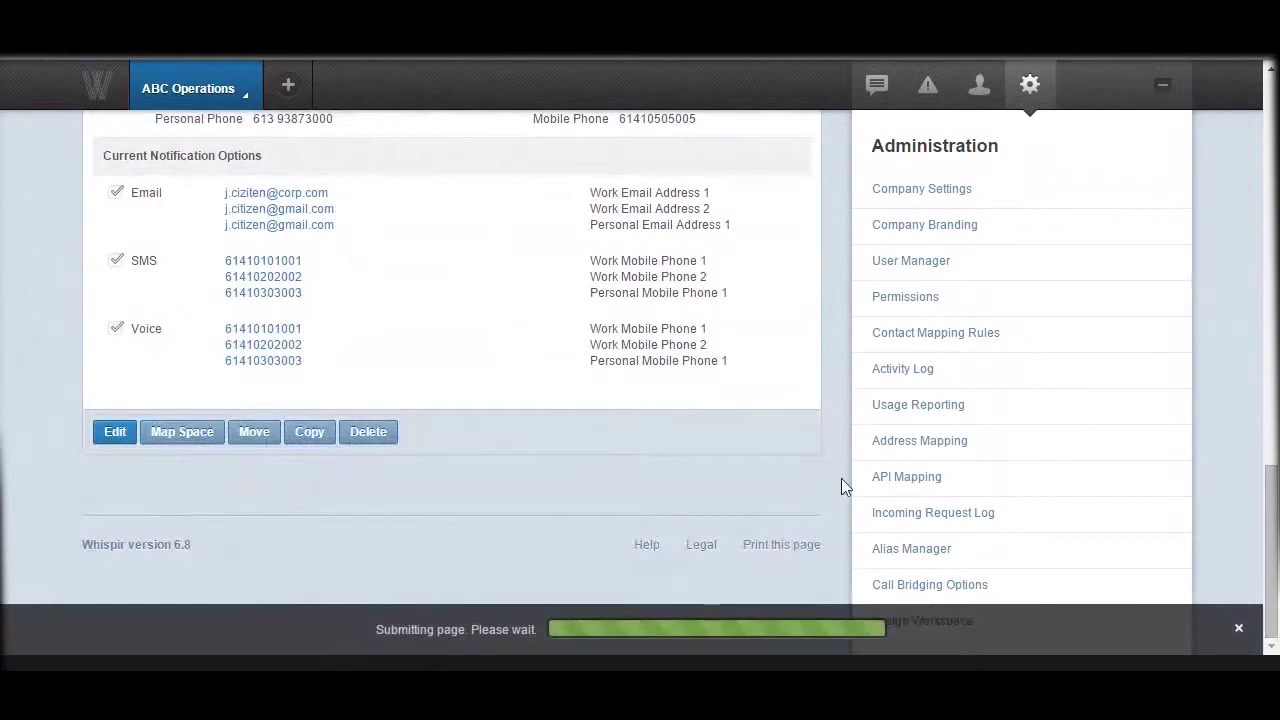
scroll(329, 520, "down", 2)
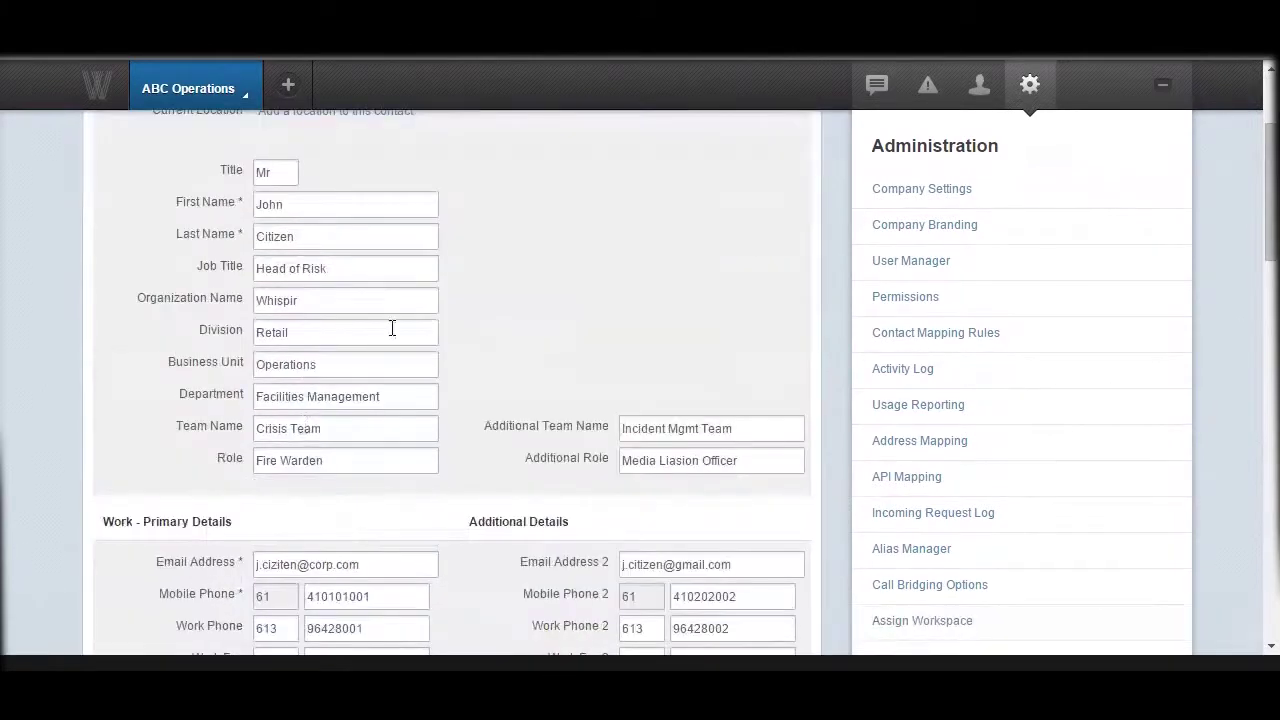
scroll(297, 483, "down", 2)
scroll(297, 492, "down", 10)
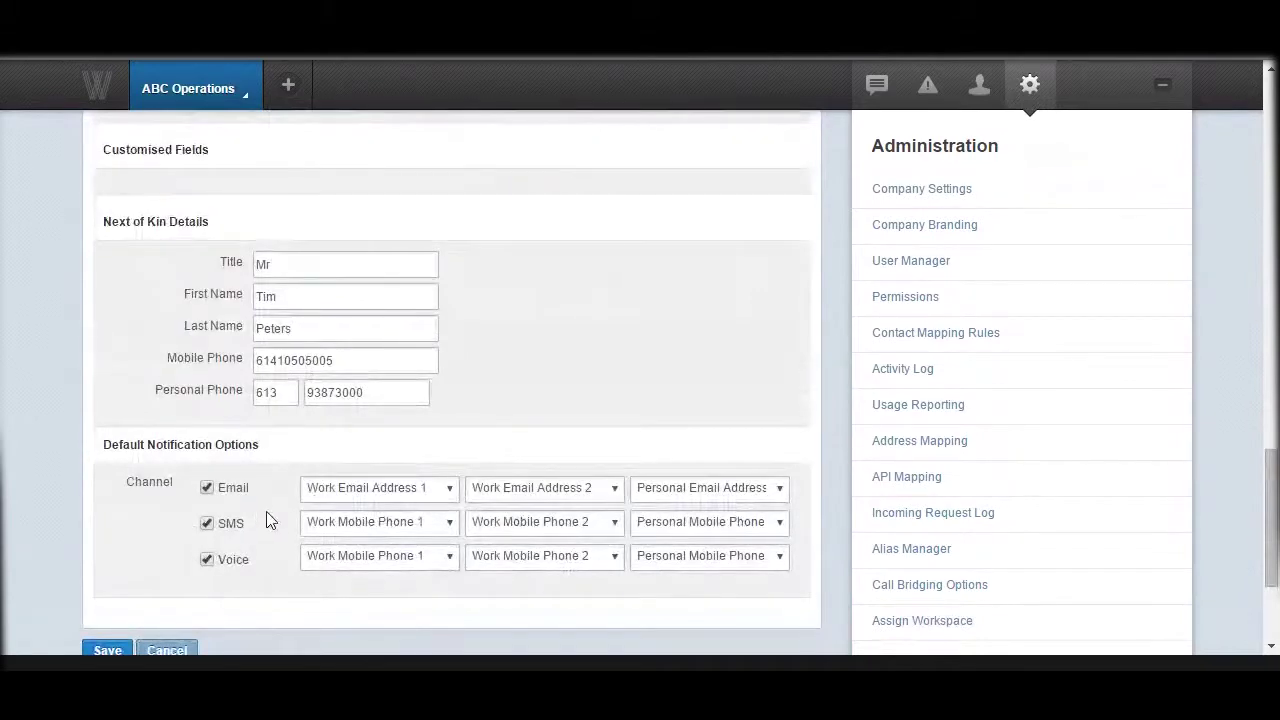
scroll(270, 505, "up", 6)
scroll(293, 487, "up", 8)
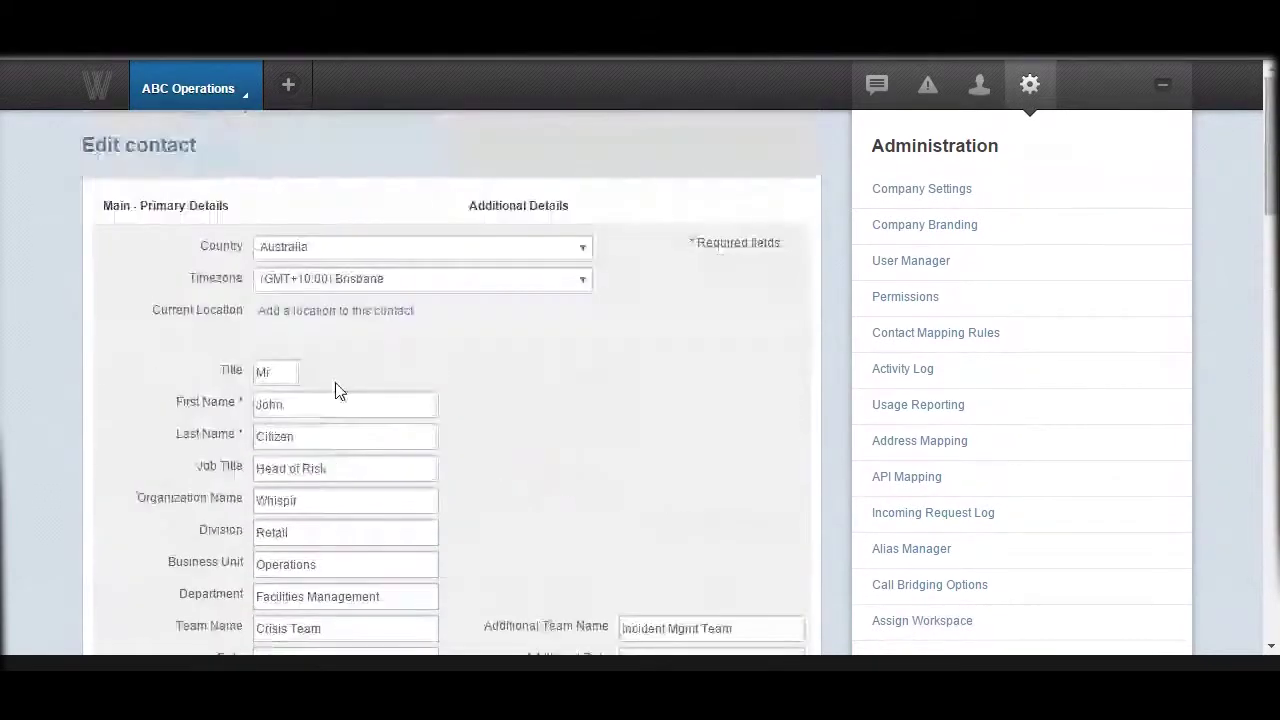
scroll(350, 330, "down", 6)
scroll(360, 340, "down", 10)
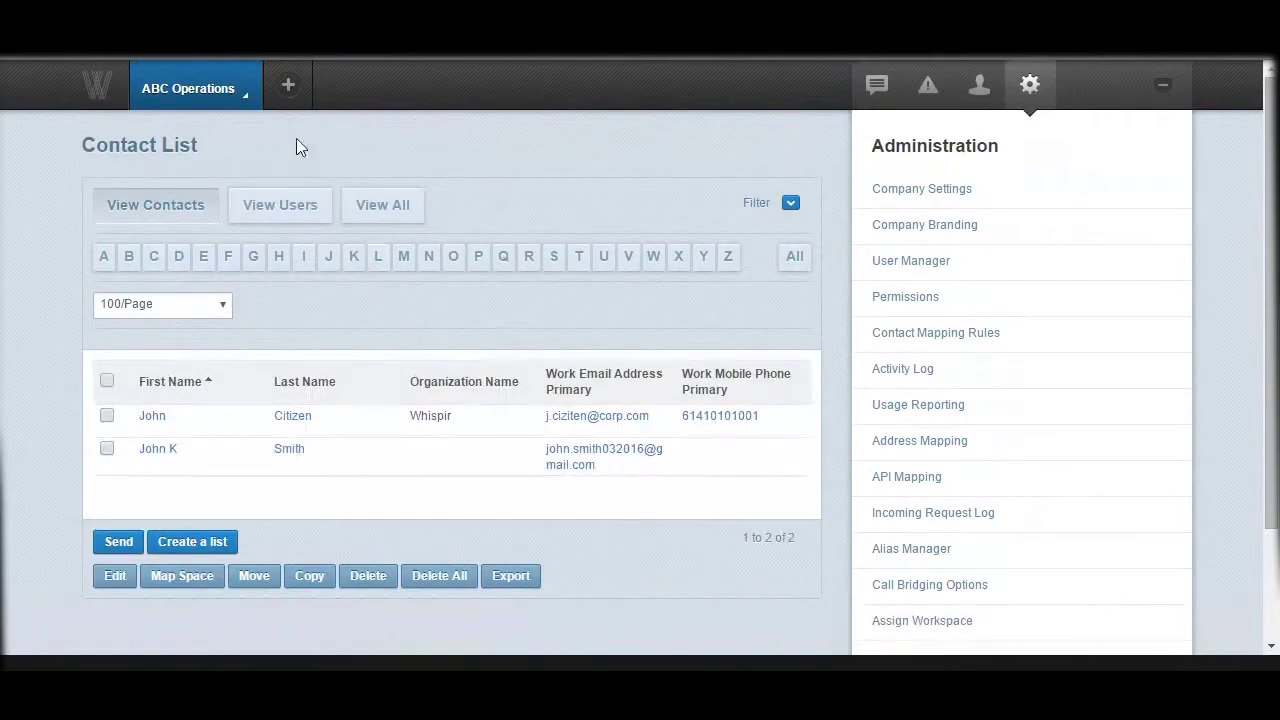
left_click(235, 93)
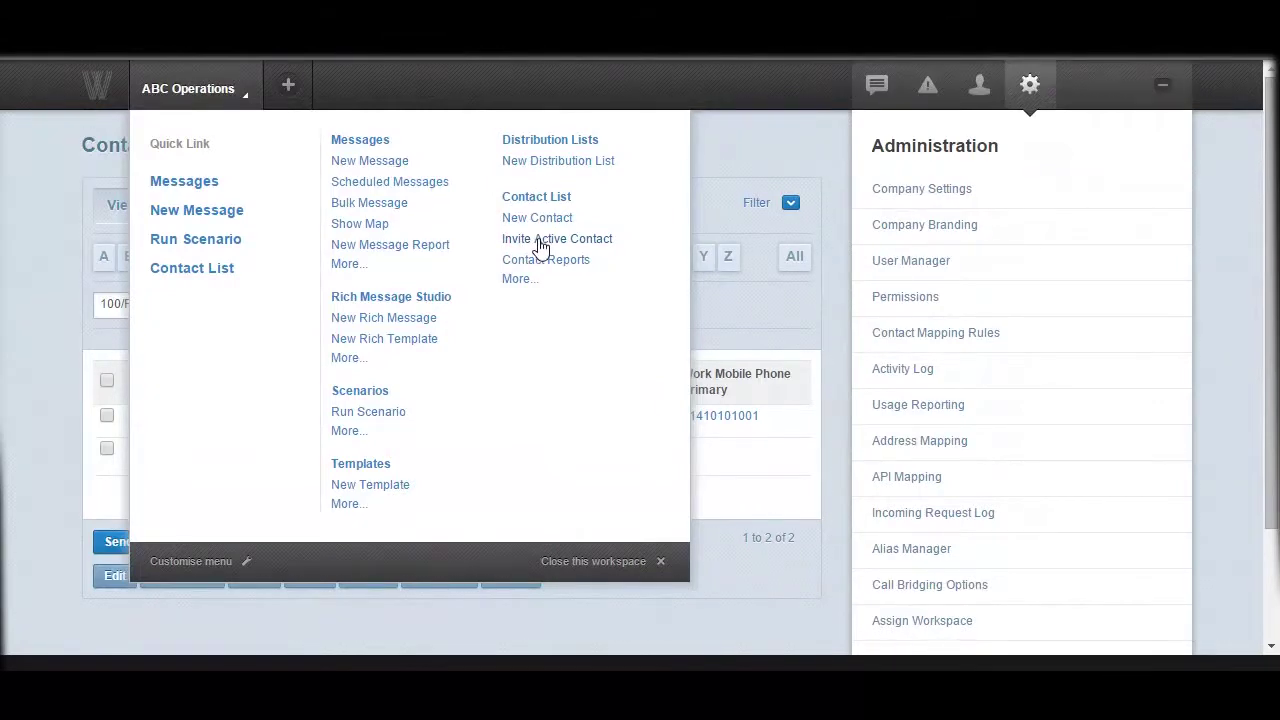
left_click(538, 243)
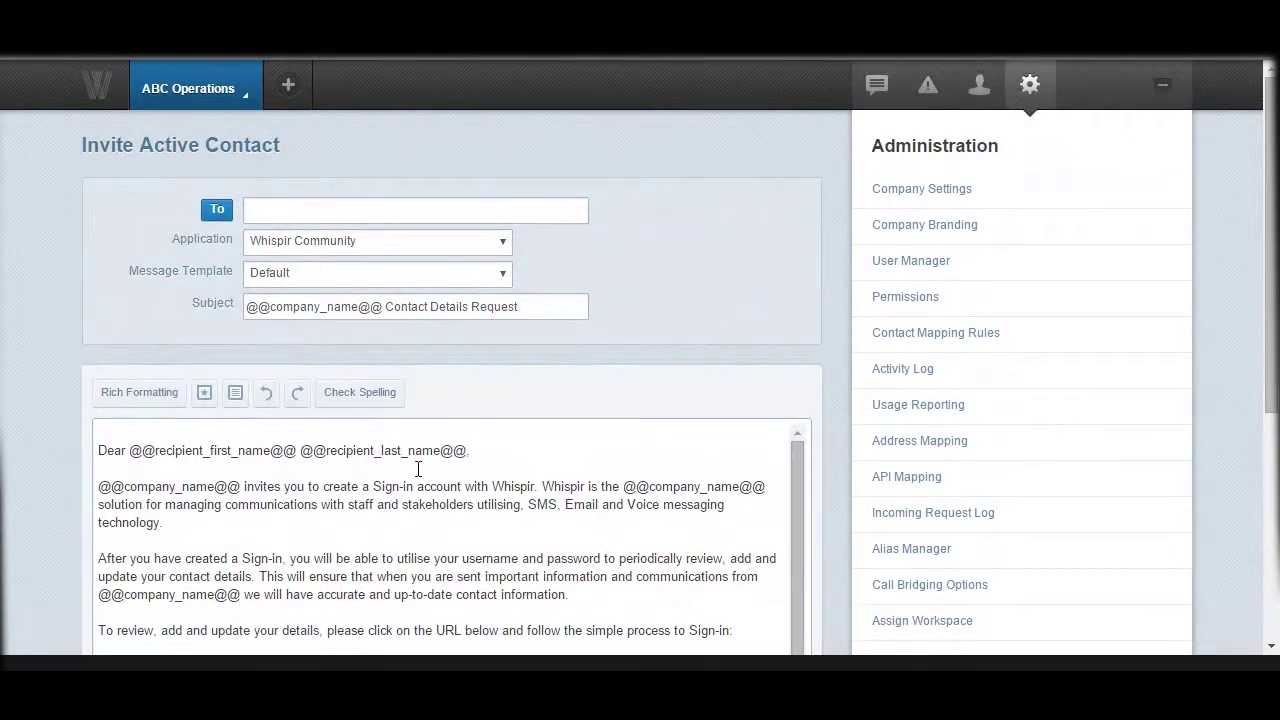
scroll(400, 475, "down", 2)
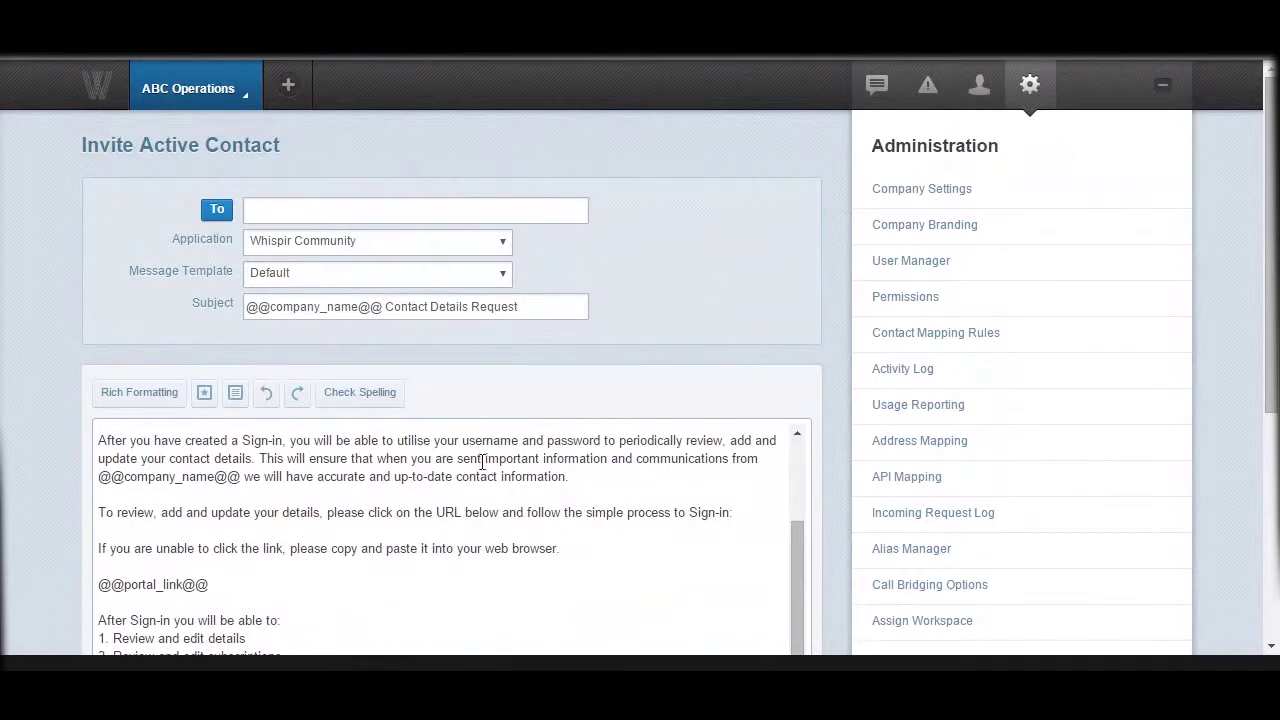
scroll(236, 528, "down", 2)
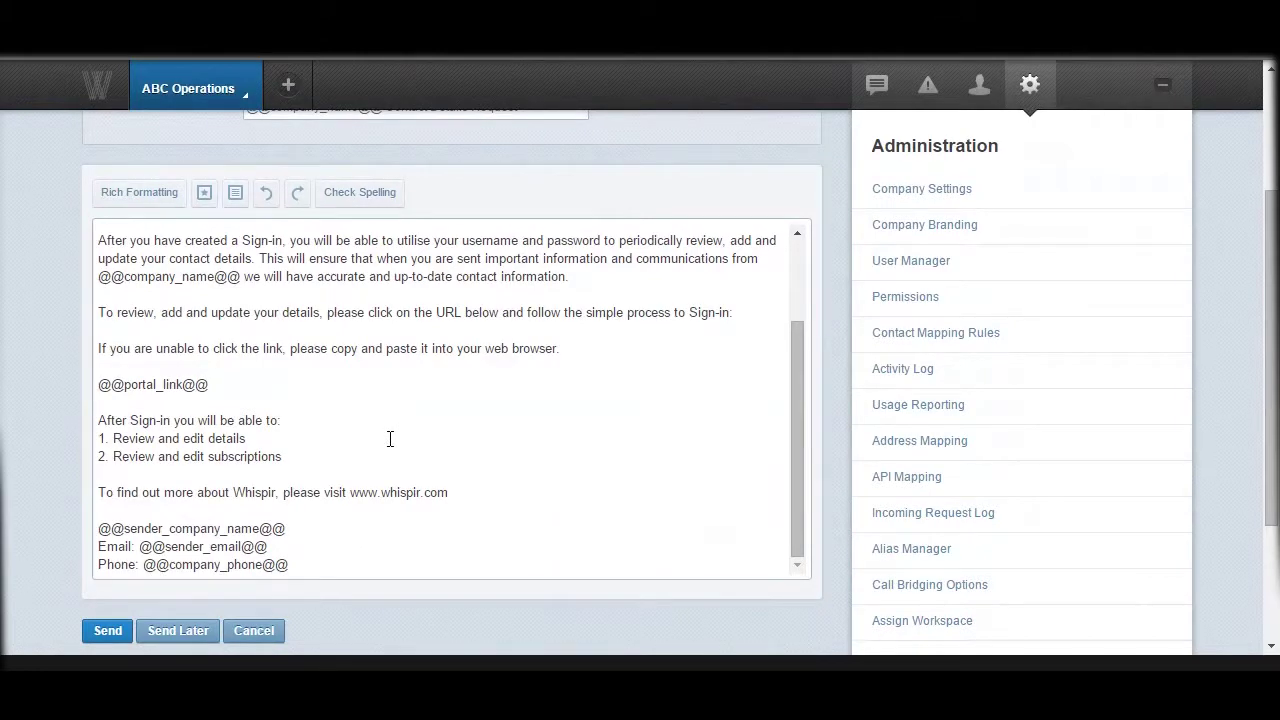
scroll(390, 439, "up", 3)
scroll(389, 439, "up", 2)
scroll(389, 439, "down", 5)
left_click_drag(208, 384, 96, 386)
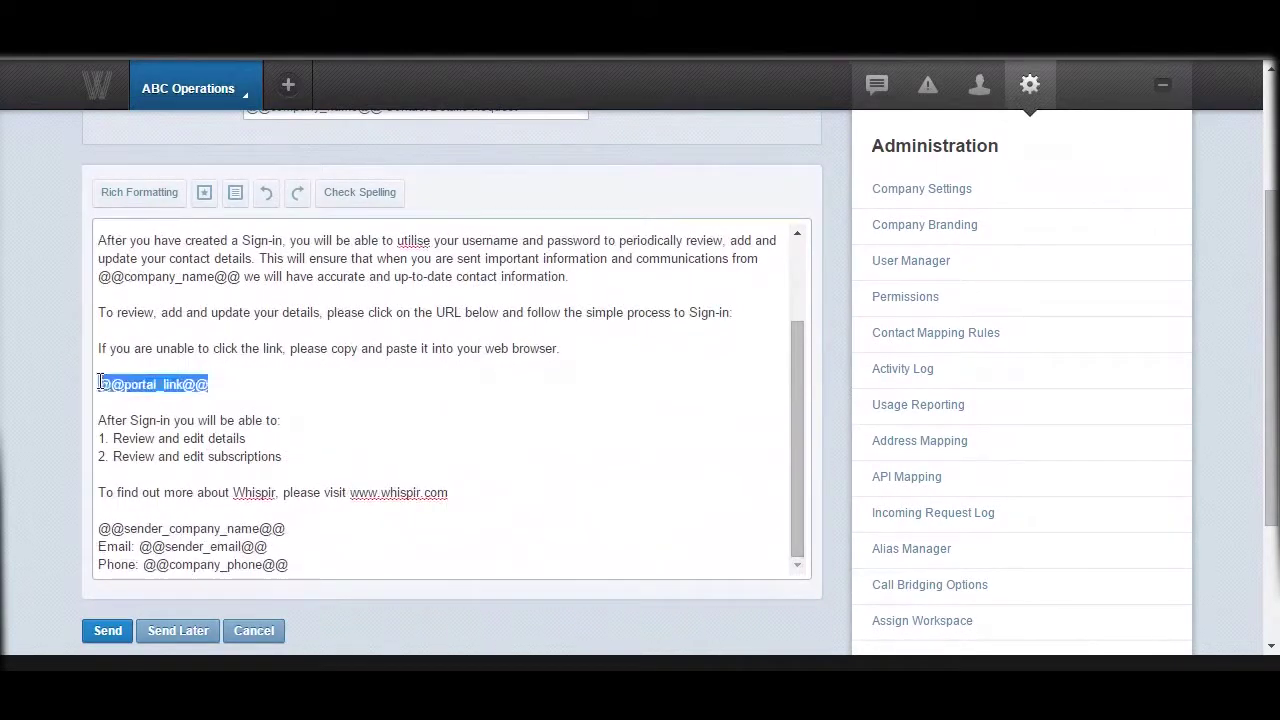
scroll(320, 408, "up", 2)
scroll(320, 410, "up", 2)
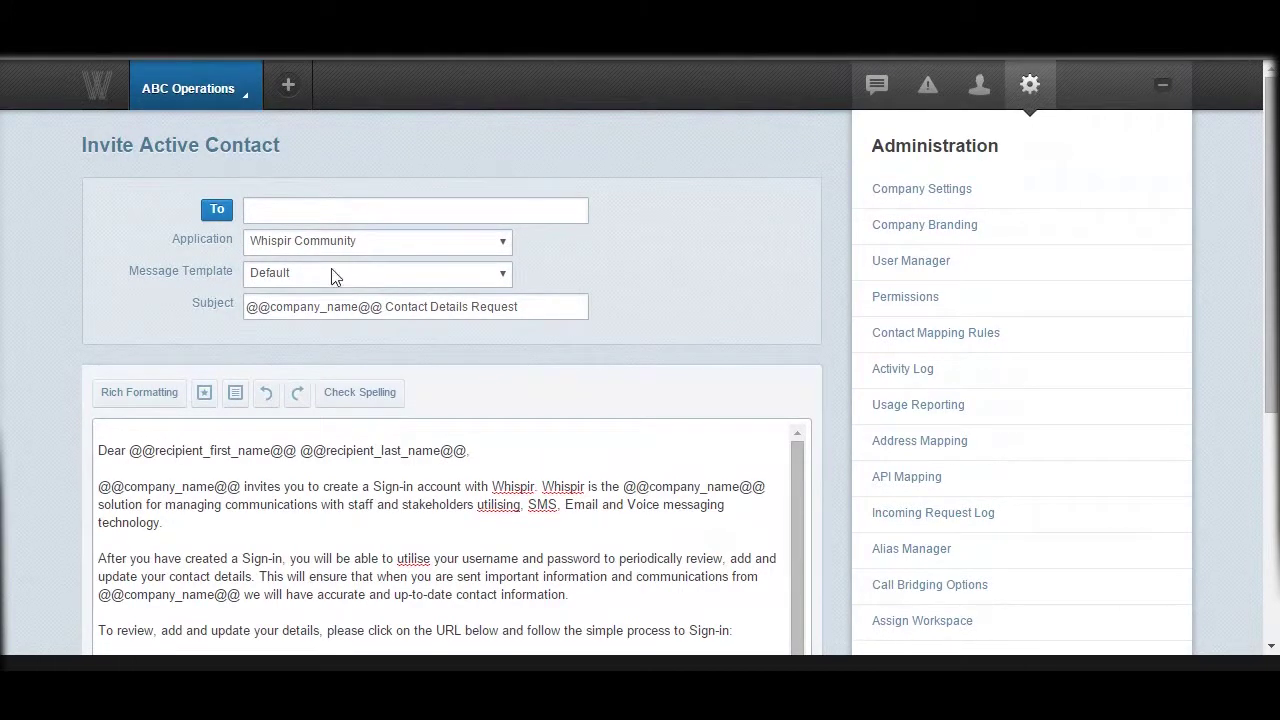
- Add the chosen contact from the Address book as recipient and send the Contact Details Request
left_click(214, 218)
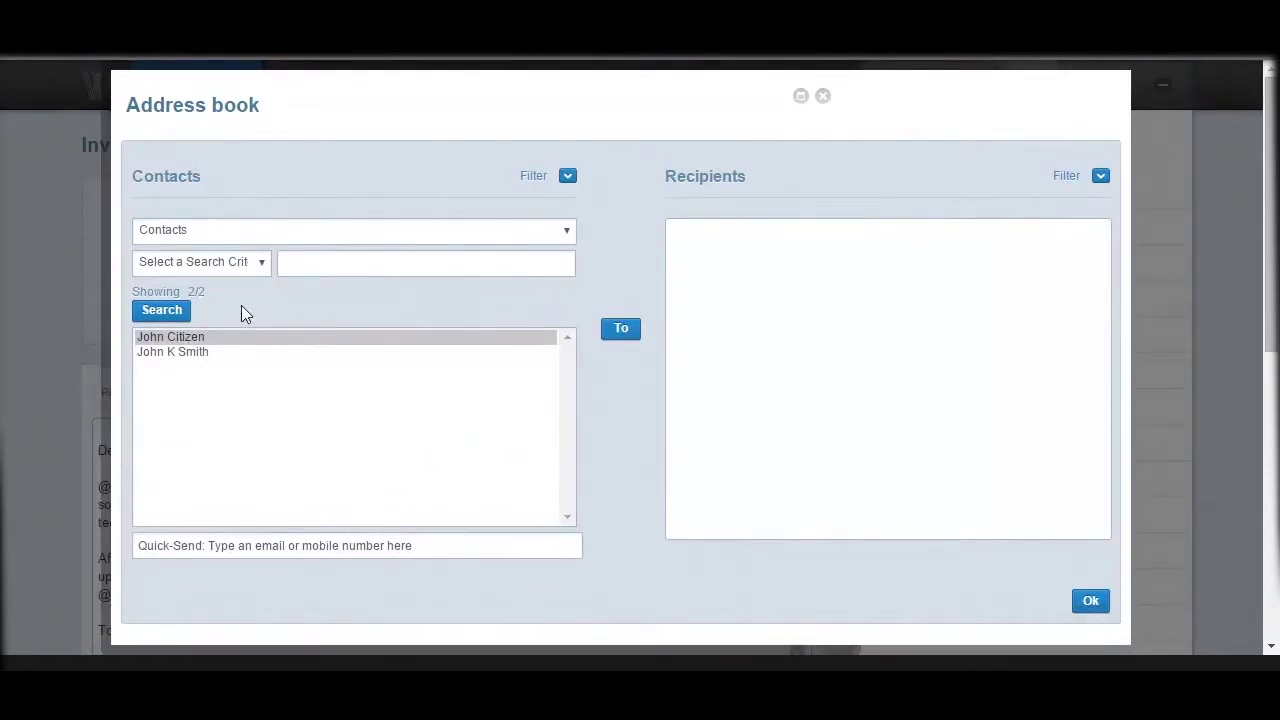
left_click(197, 358)
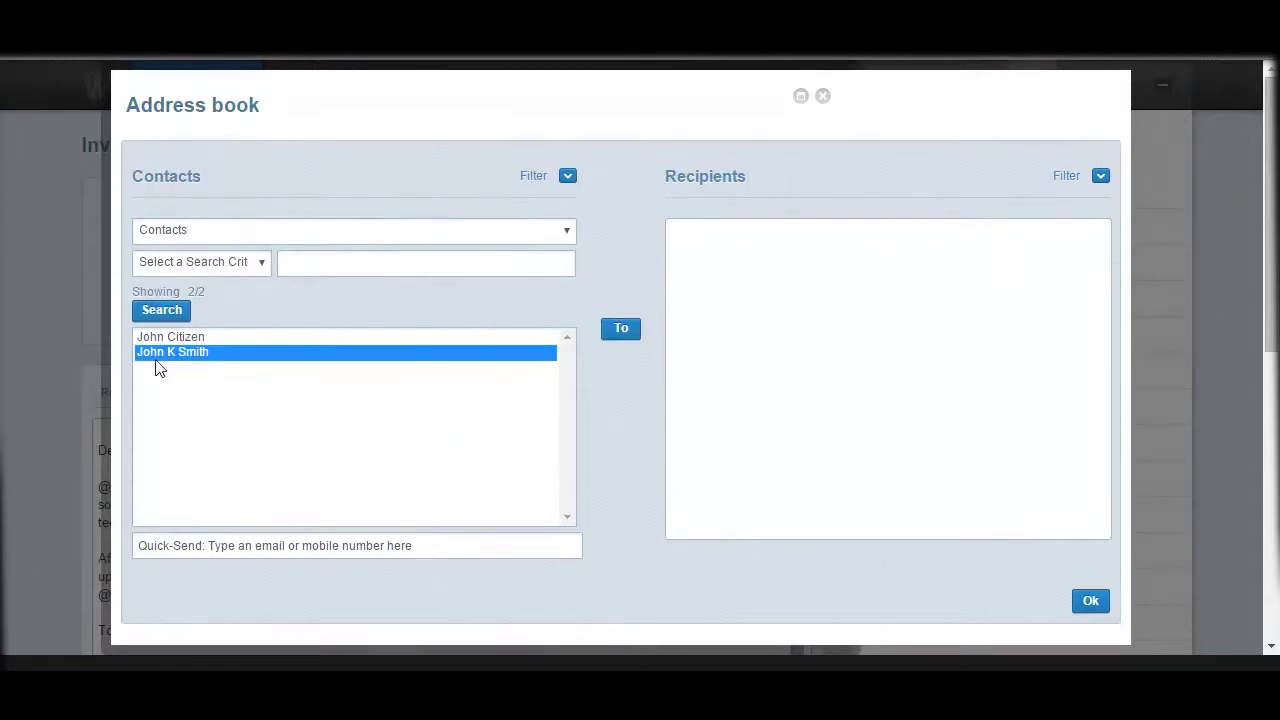
left_click(628, 334)
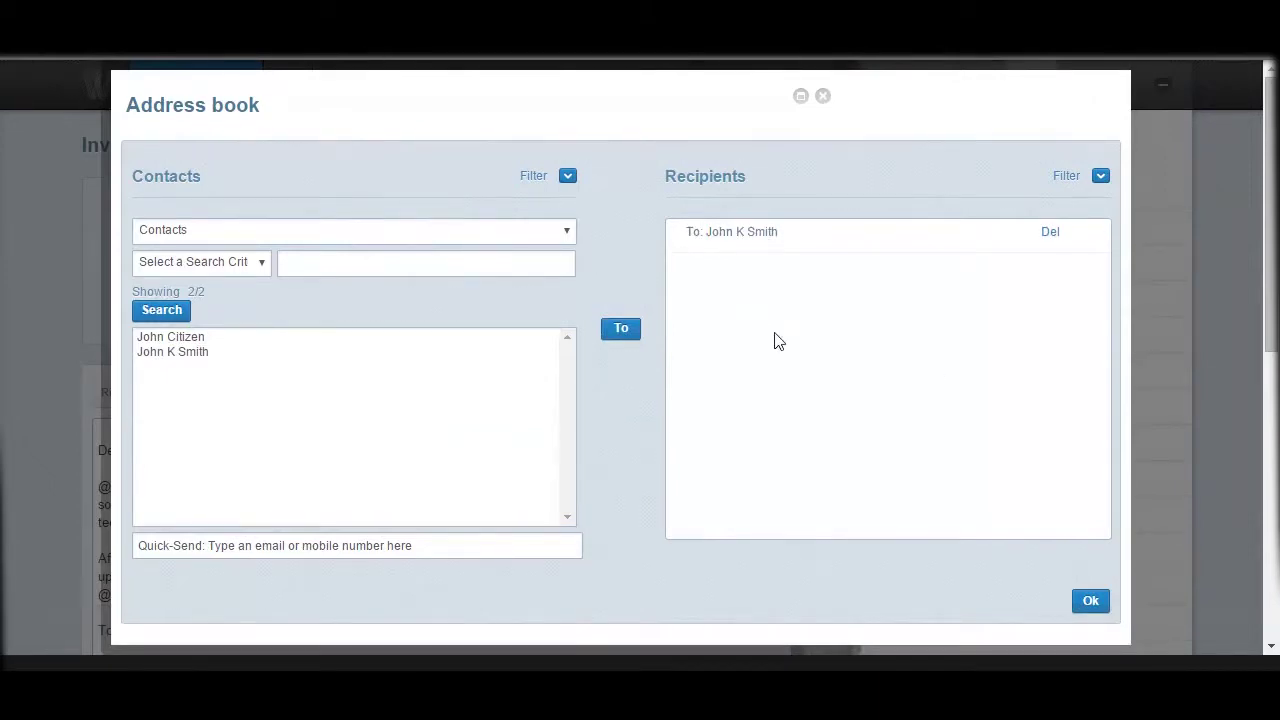
left_click(1090, 601)
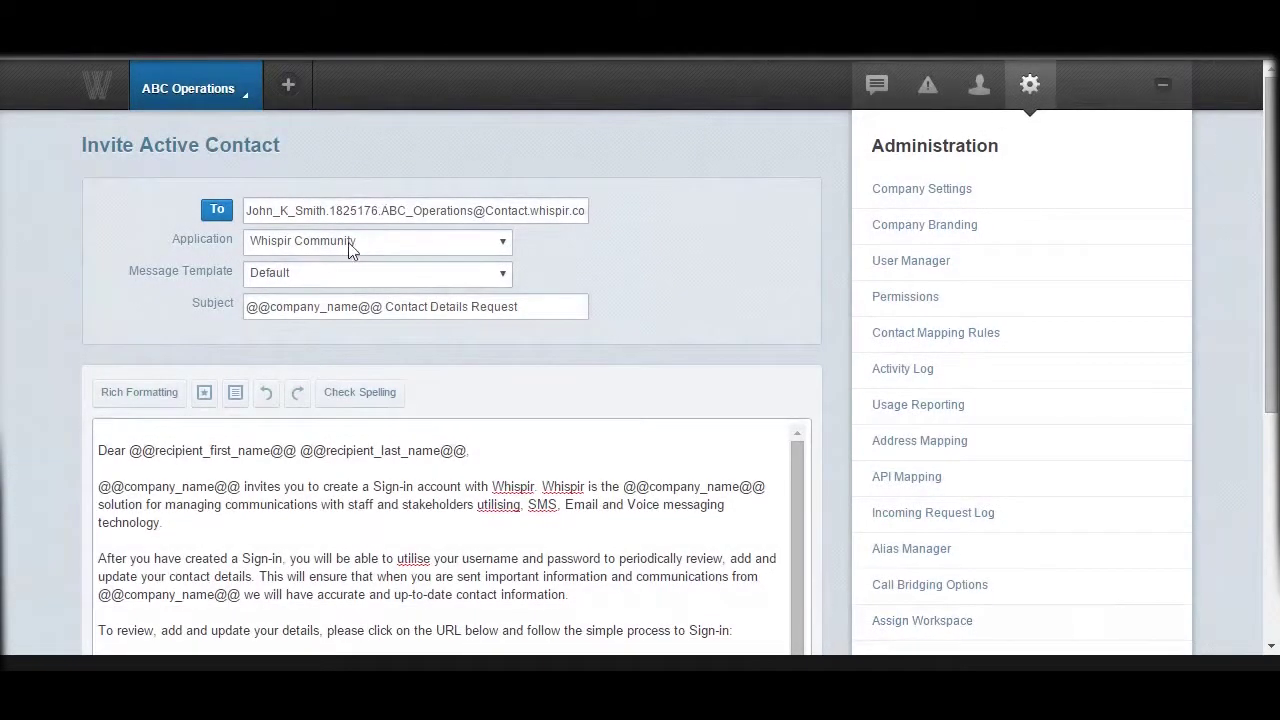
scroll(214, 486, "down", 3)
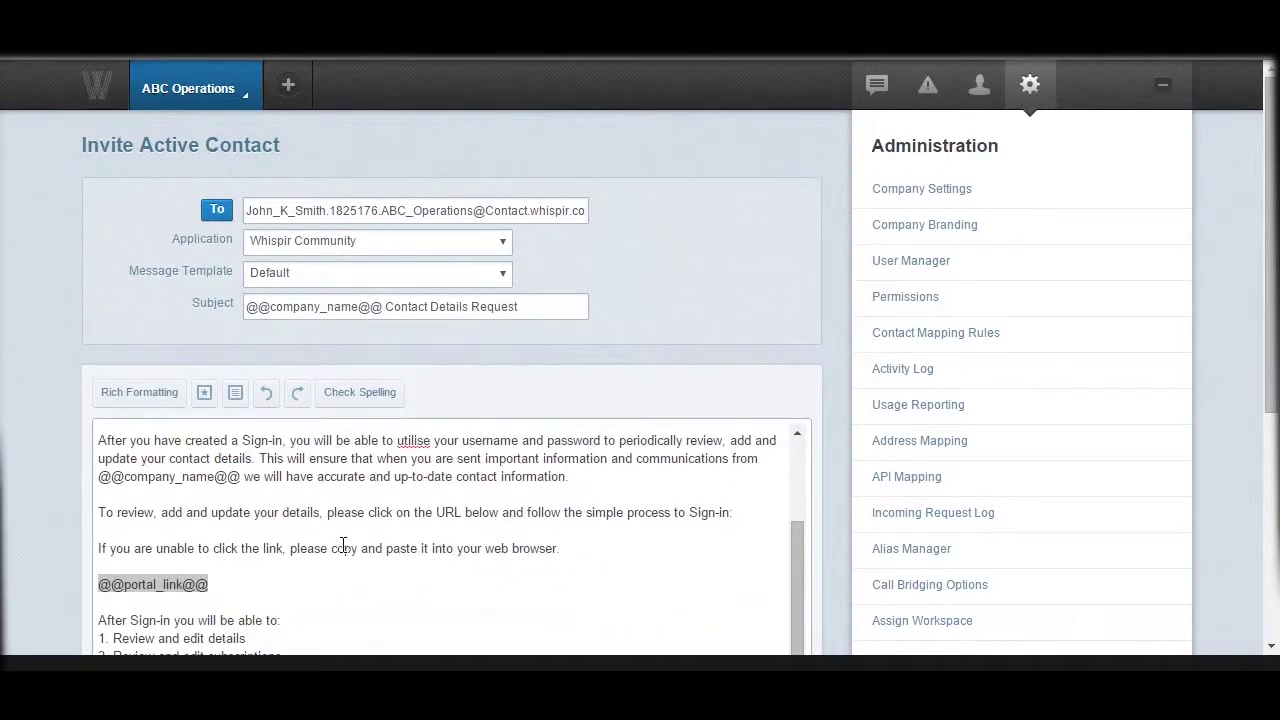
scroll(343, 545, "down", 2)
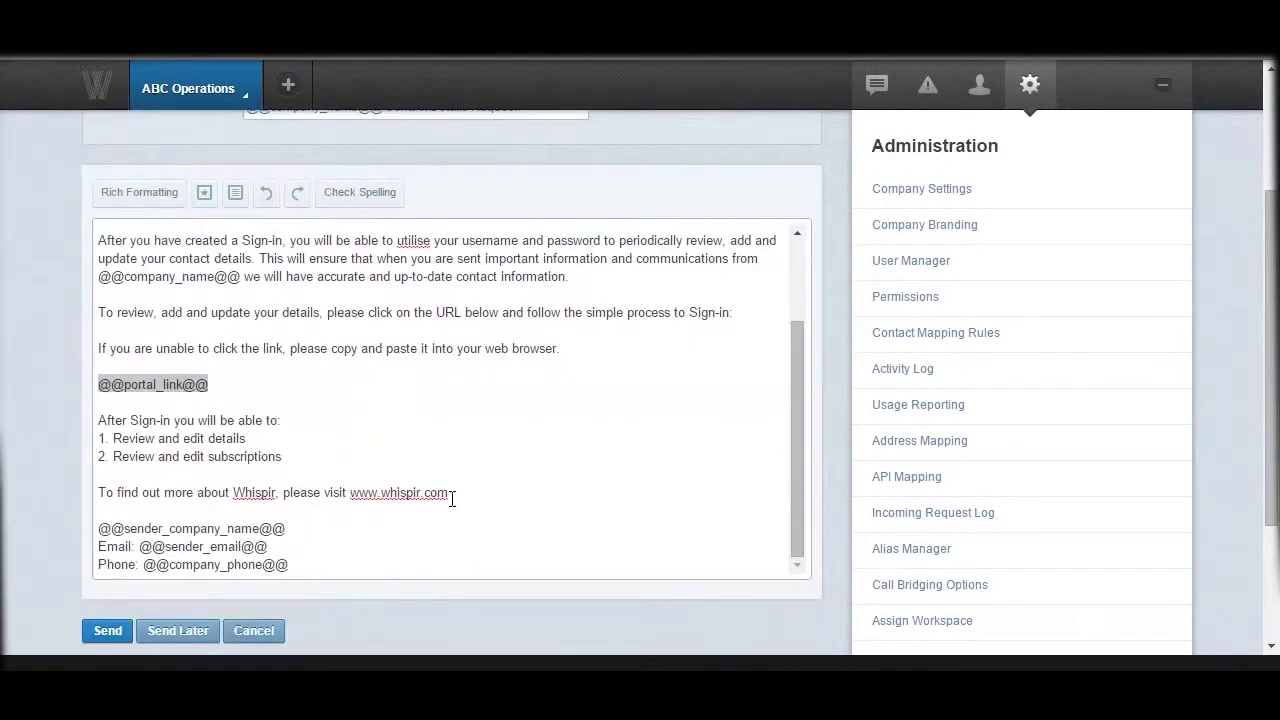
left_click(108, 631)
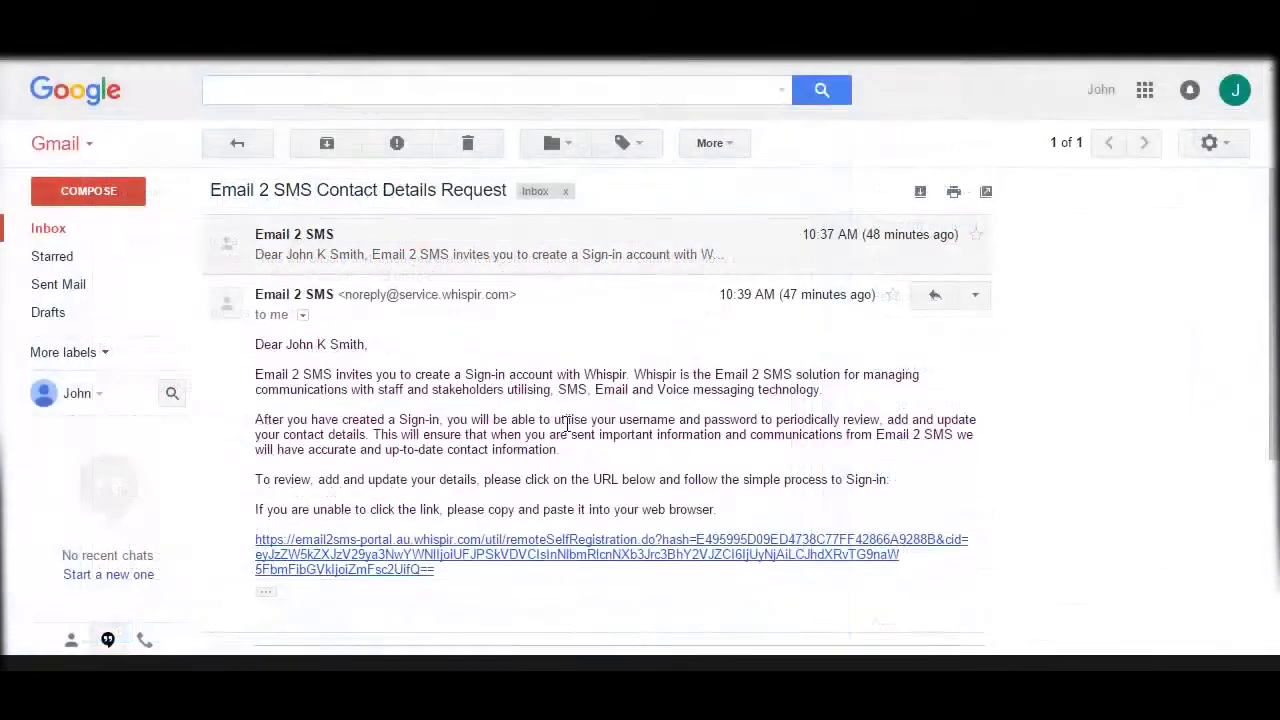
- Scroll through the Email 2 SMS Contact Details Request email to reach its registration link
scroll(563, 431, "down", 5)
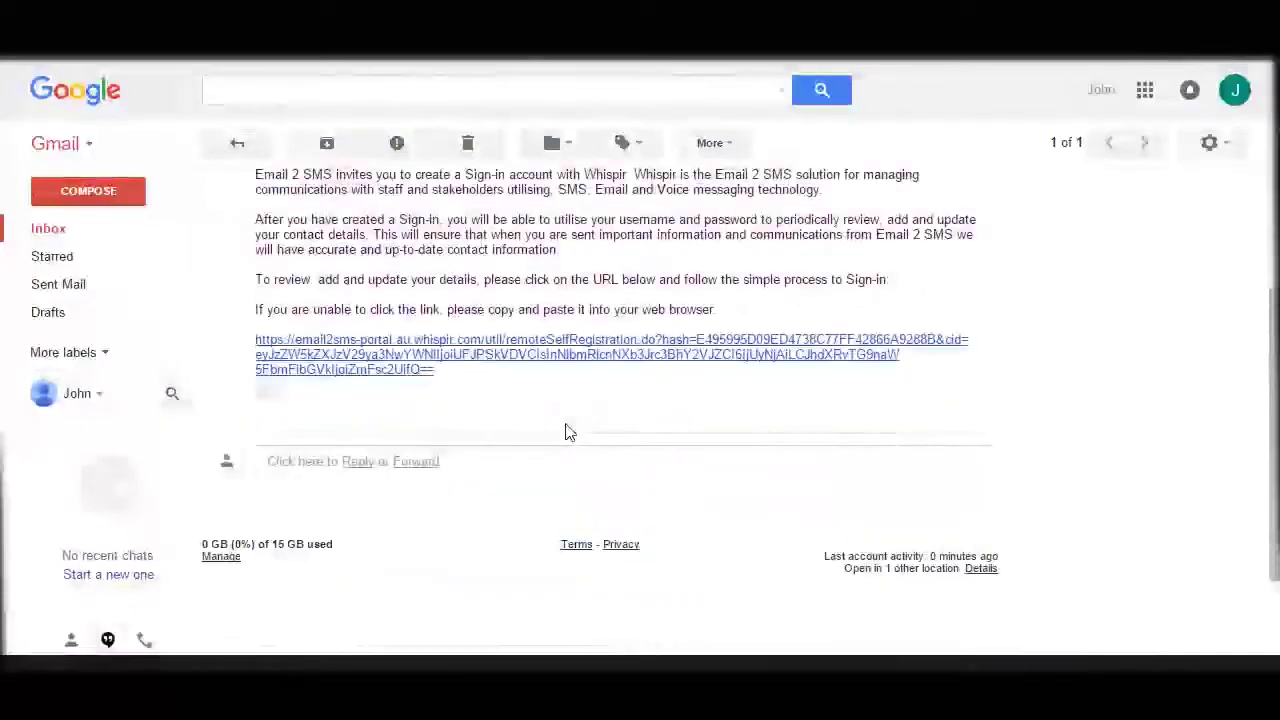
scroll(503, 475, "up", 5)
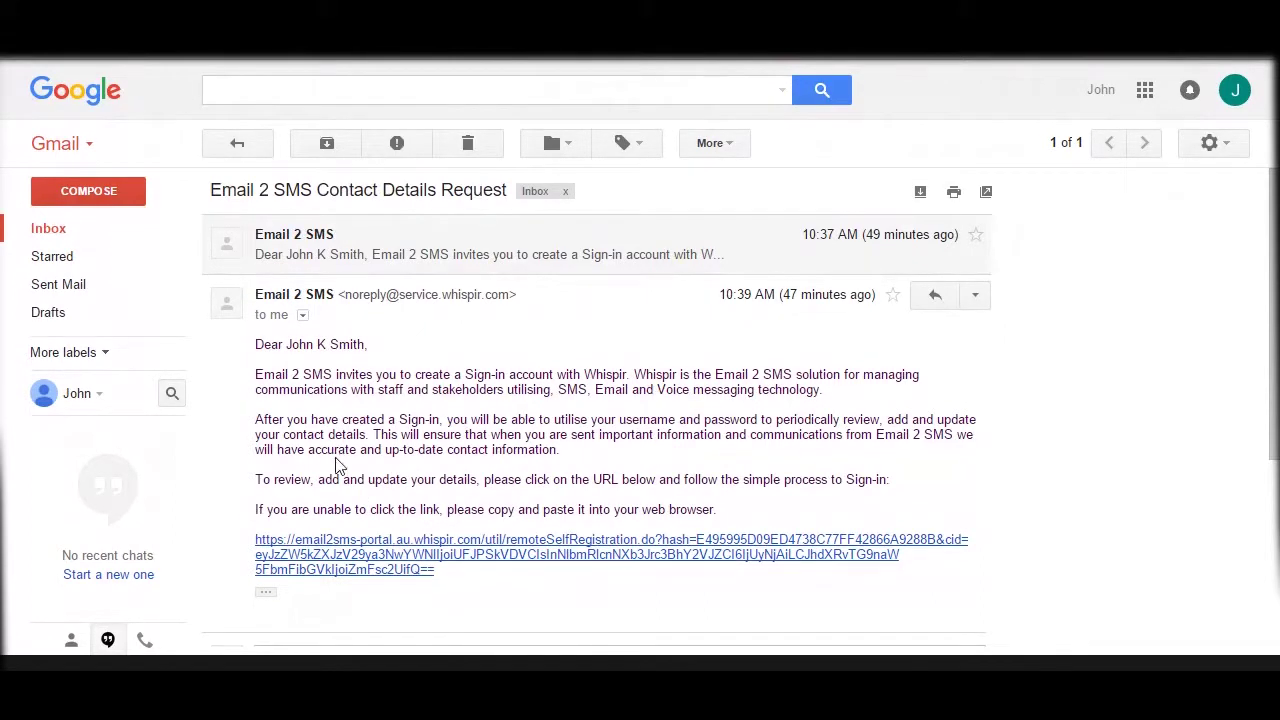
scroll(340, 488, "down", 2)
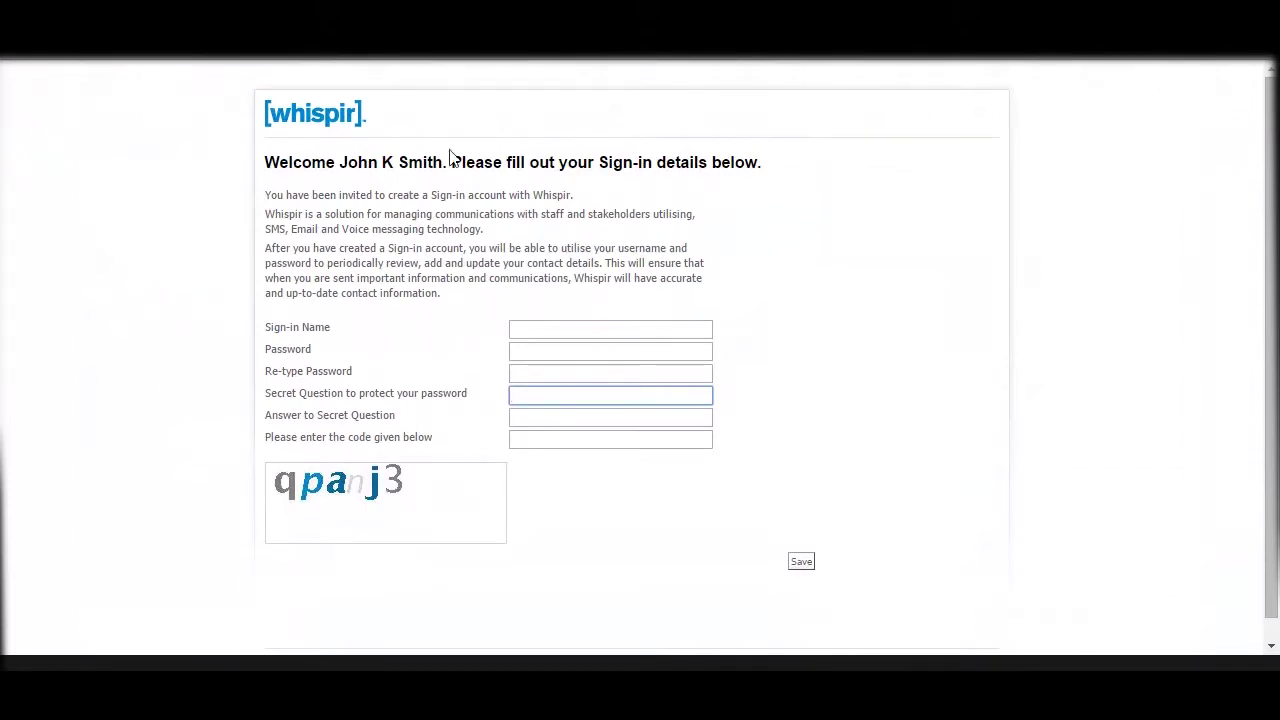
- Enter the sign-in name and type the account password in both password fields
left_click(540, 327)
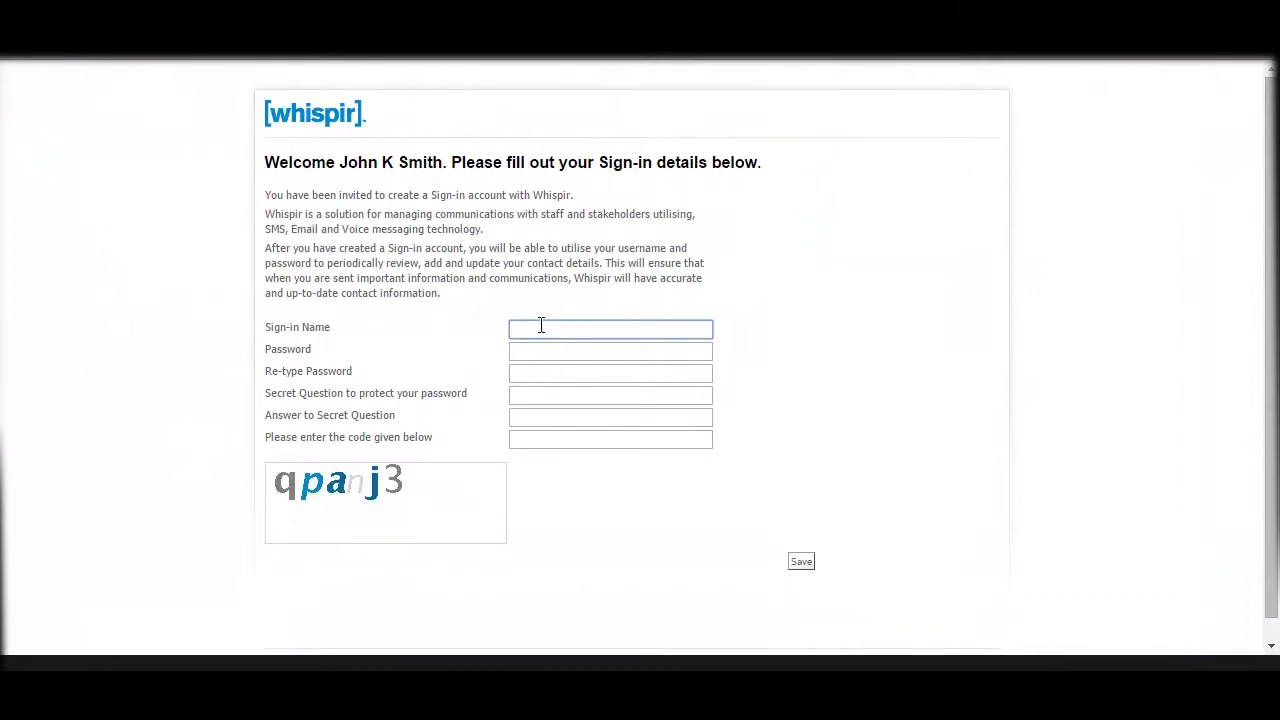
left_click(680, 357)
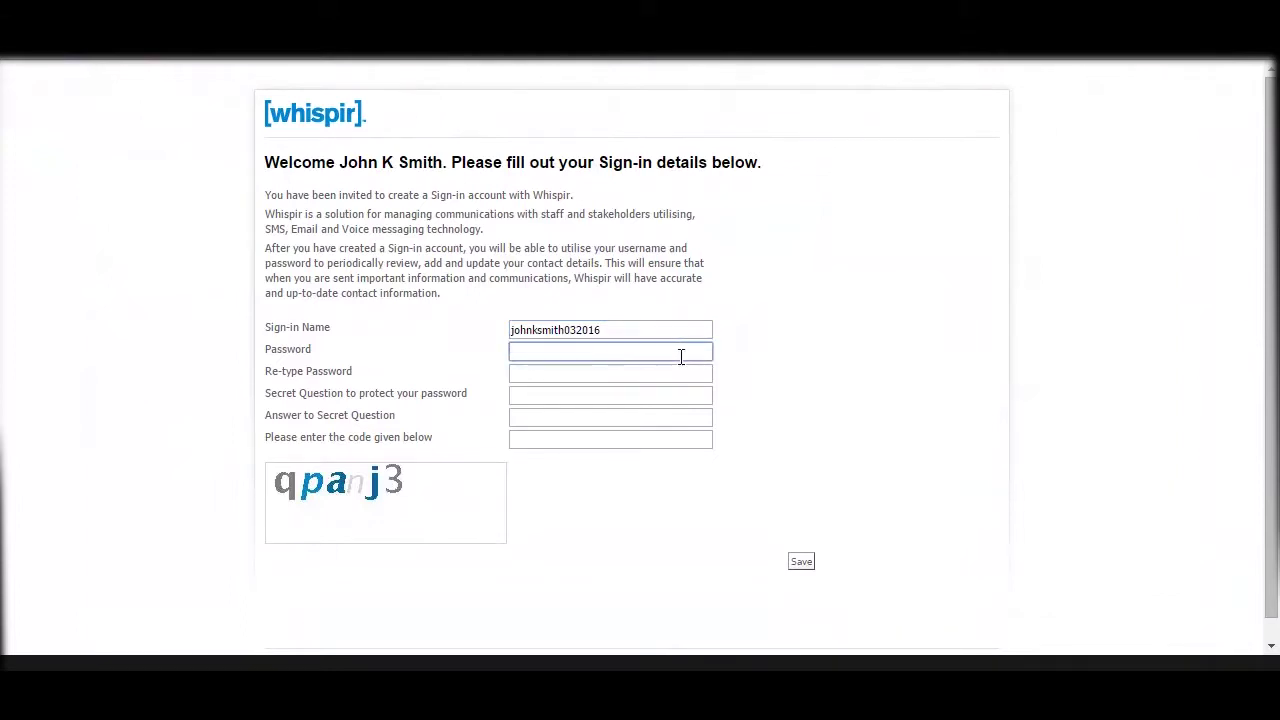
type("••••••••••••")
key("Tab")
type("••••••")
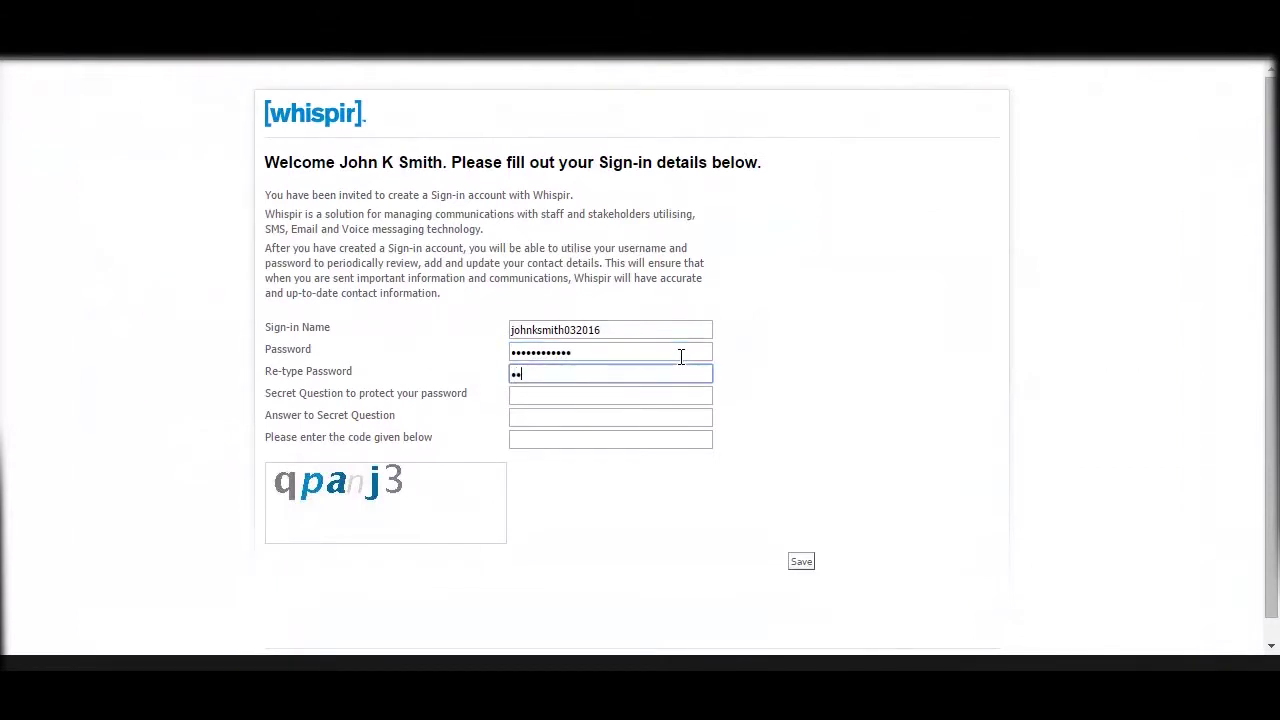
type("••••••")
- Set the secret question 'my pets name', enter its answer and the image code, and save
left_click(581, 398)
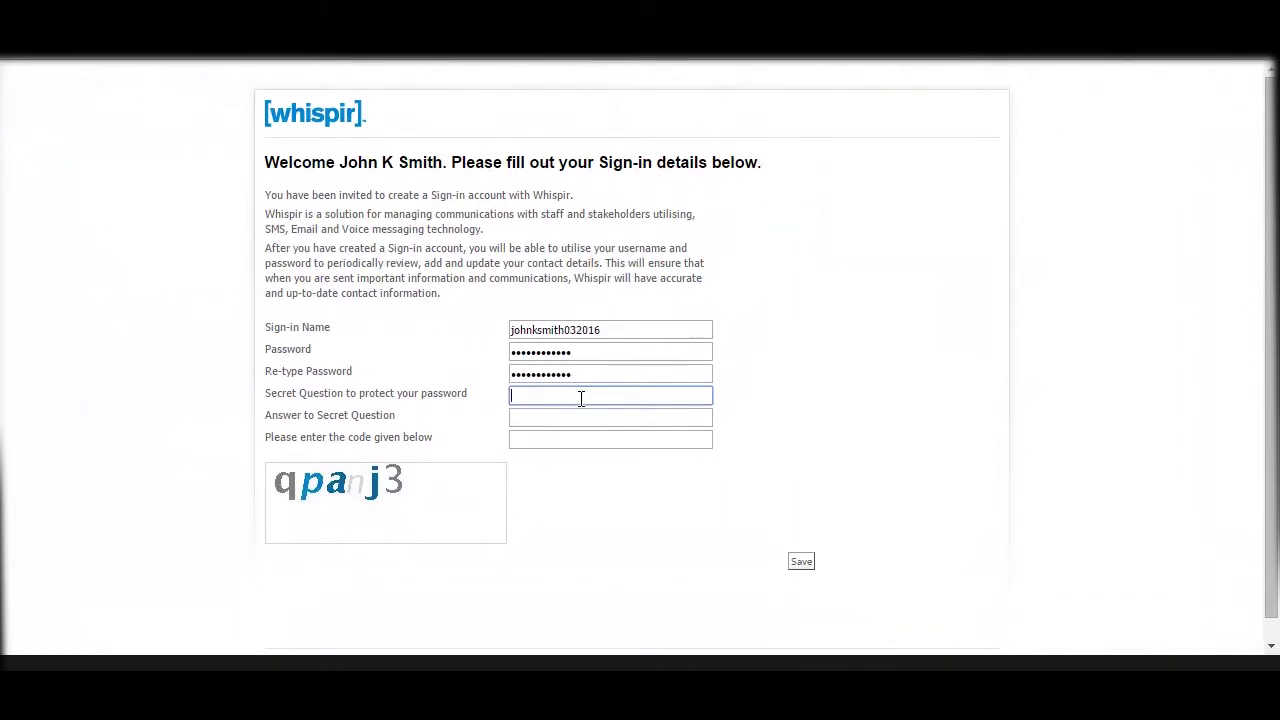
type("my pets name")
left_click(535, 413)
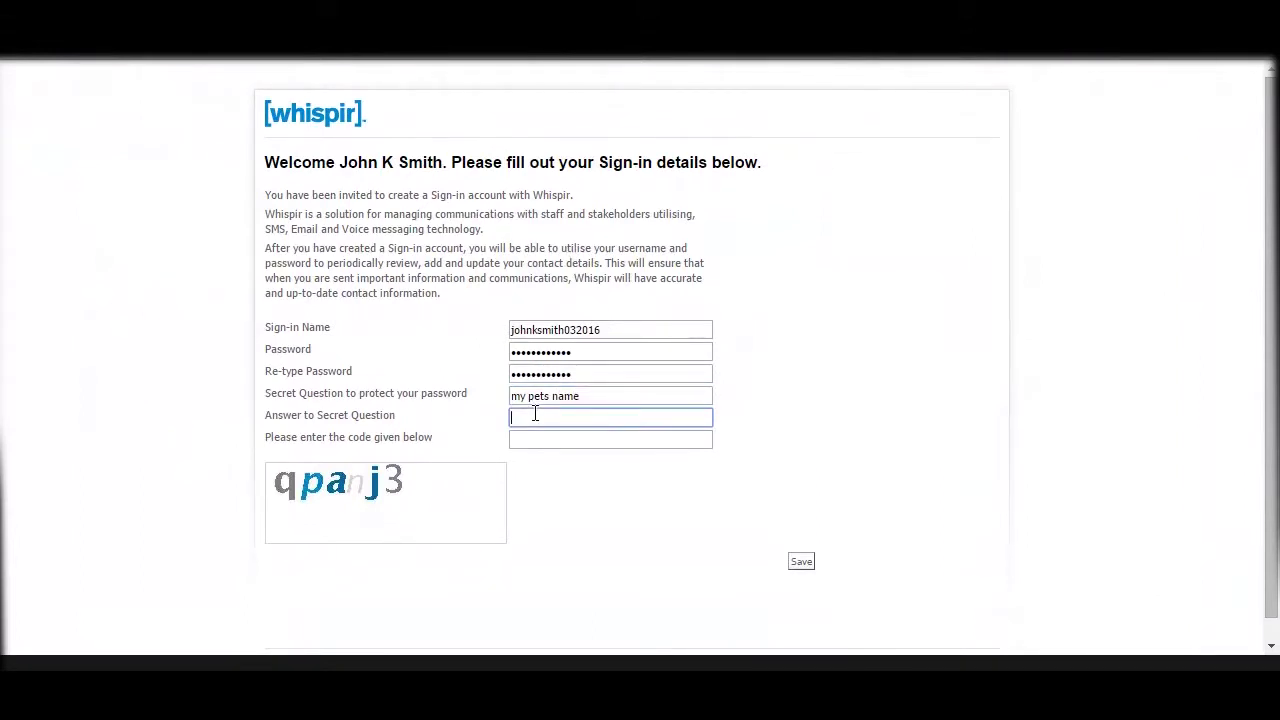
left_click(555, 437)
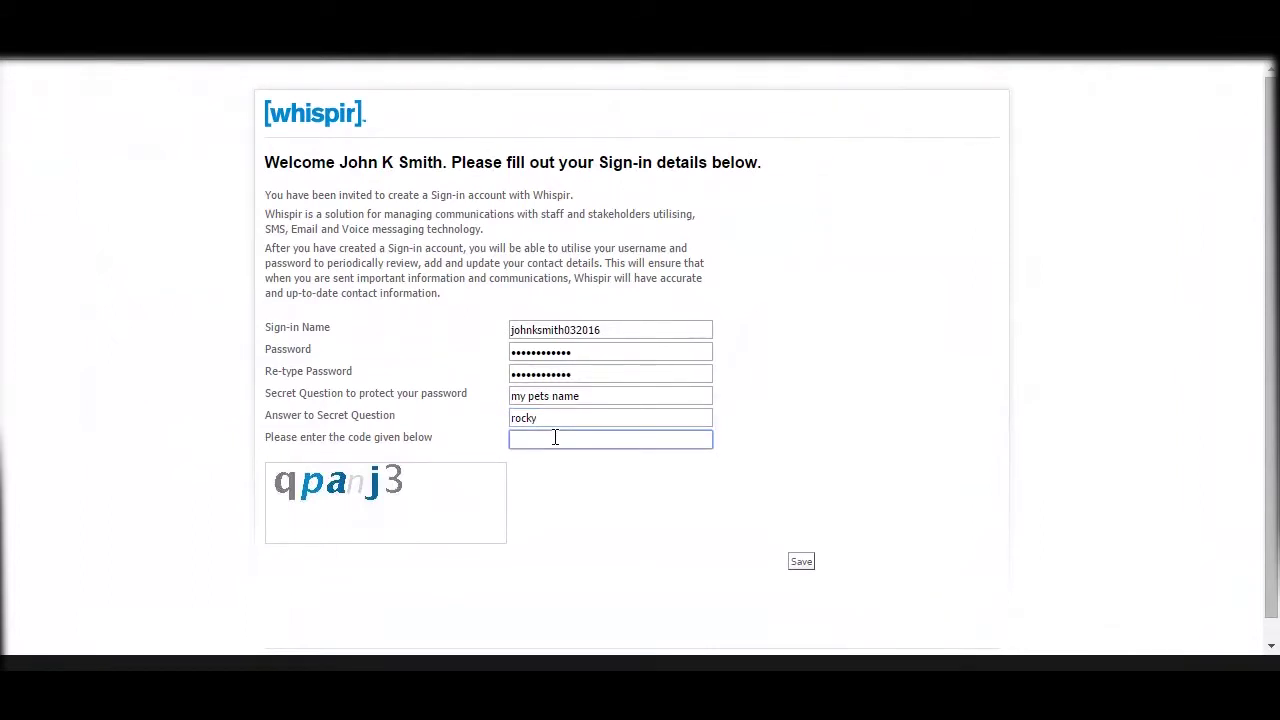
scroll(770, 495, "down", 1)
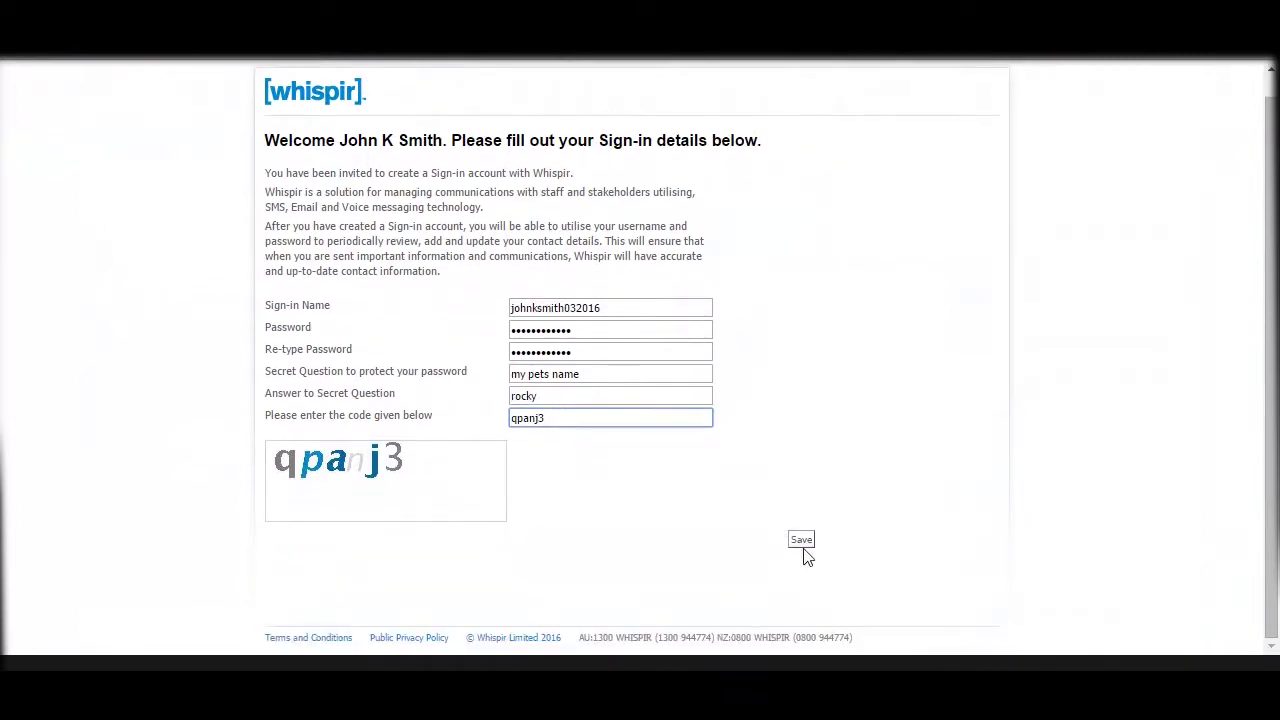
left_click(803, 543)
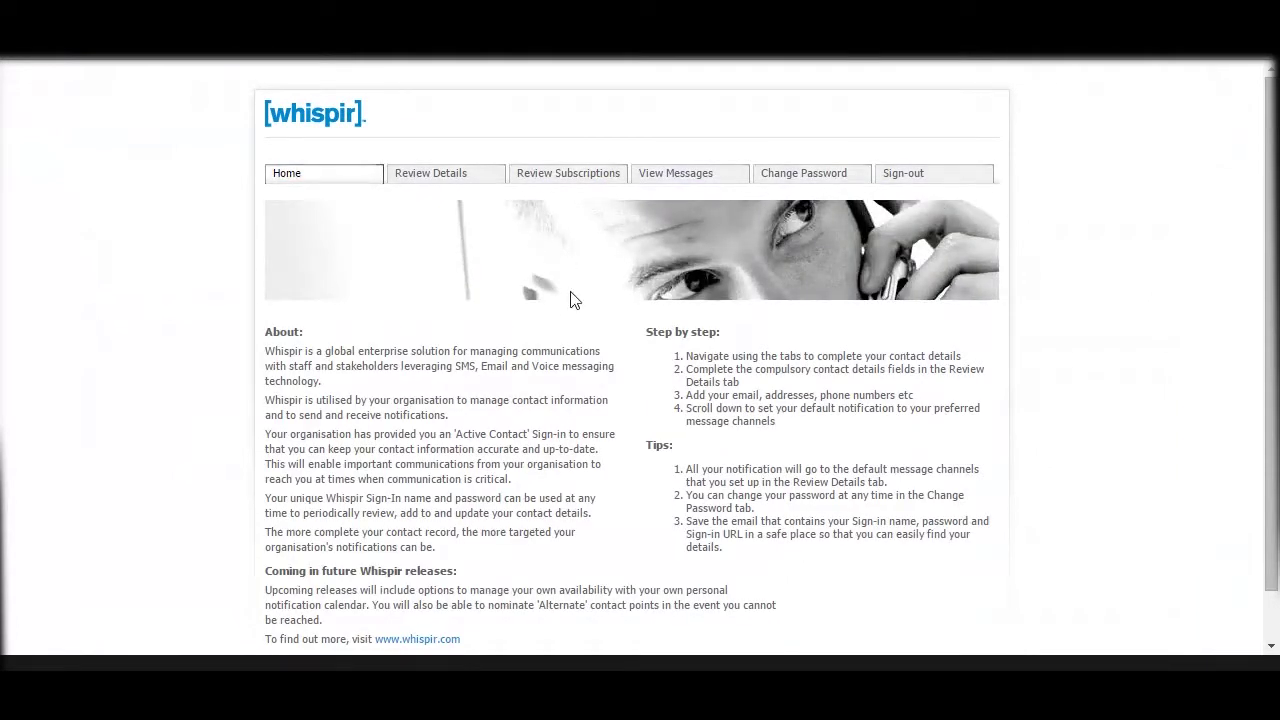
- Look over the Active Contact home page's About and Step by step guidance
scroll(577, 300, "down", 1)
scroll(572, 297, "up", 1)
- Open the contact's profile details in the contact portal
left_click(445, 176)
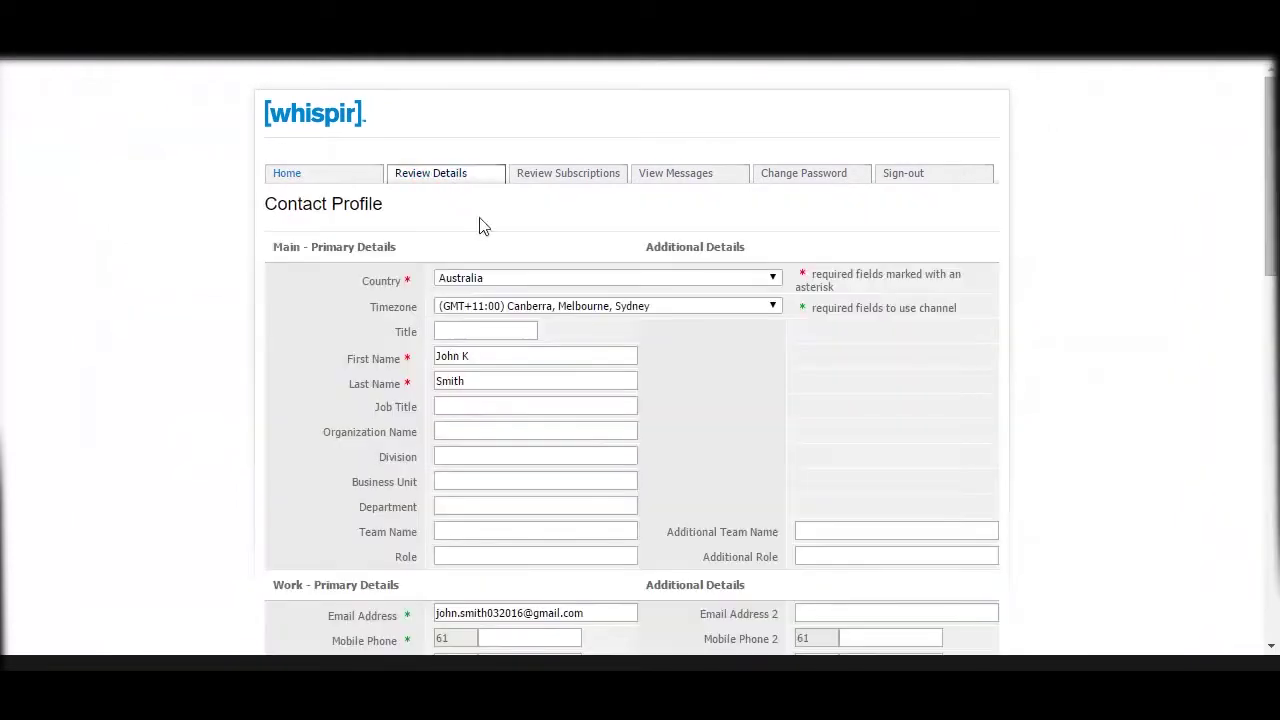
scroll(500, 369, "down", 4)
scroll(496, 387, "down", 7)
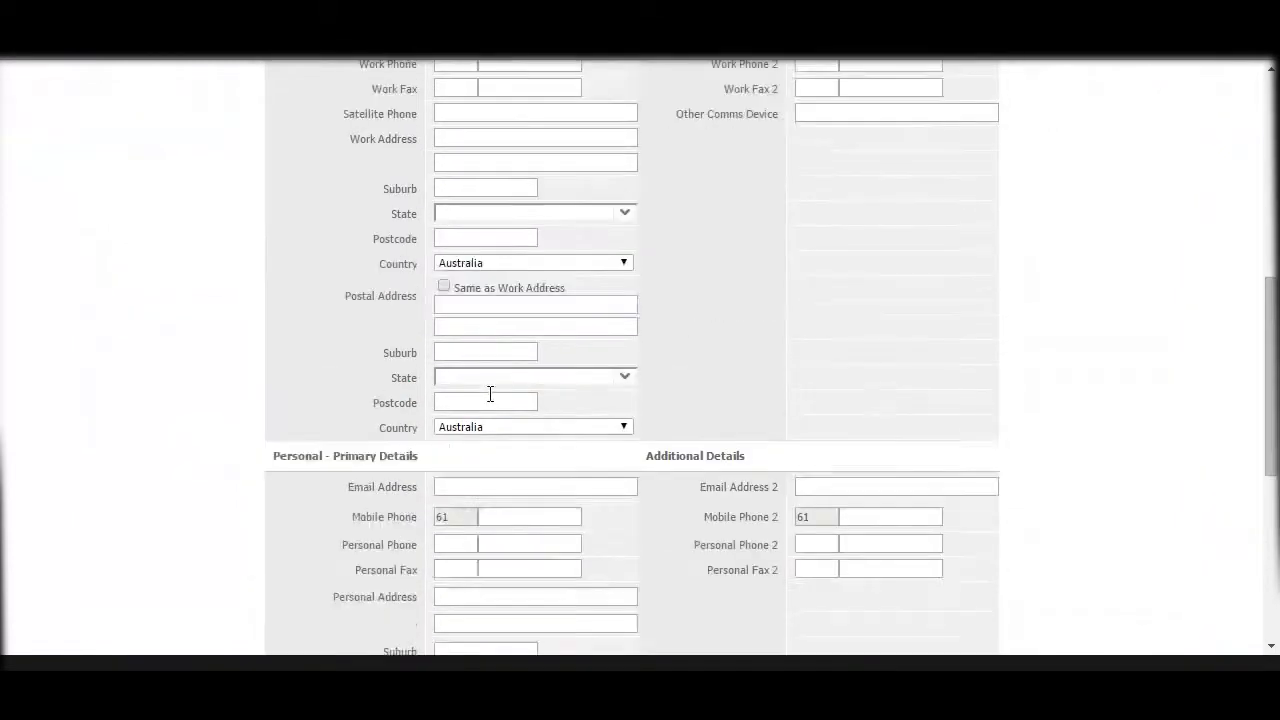
scroll(480, 428, "up", 11)
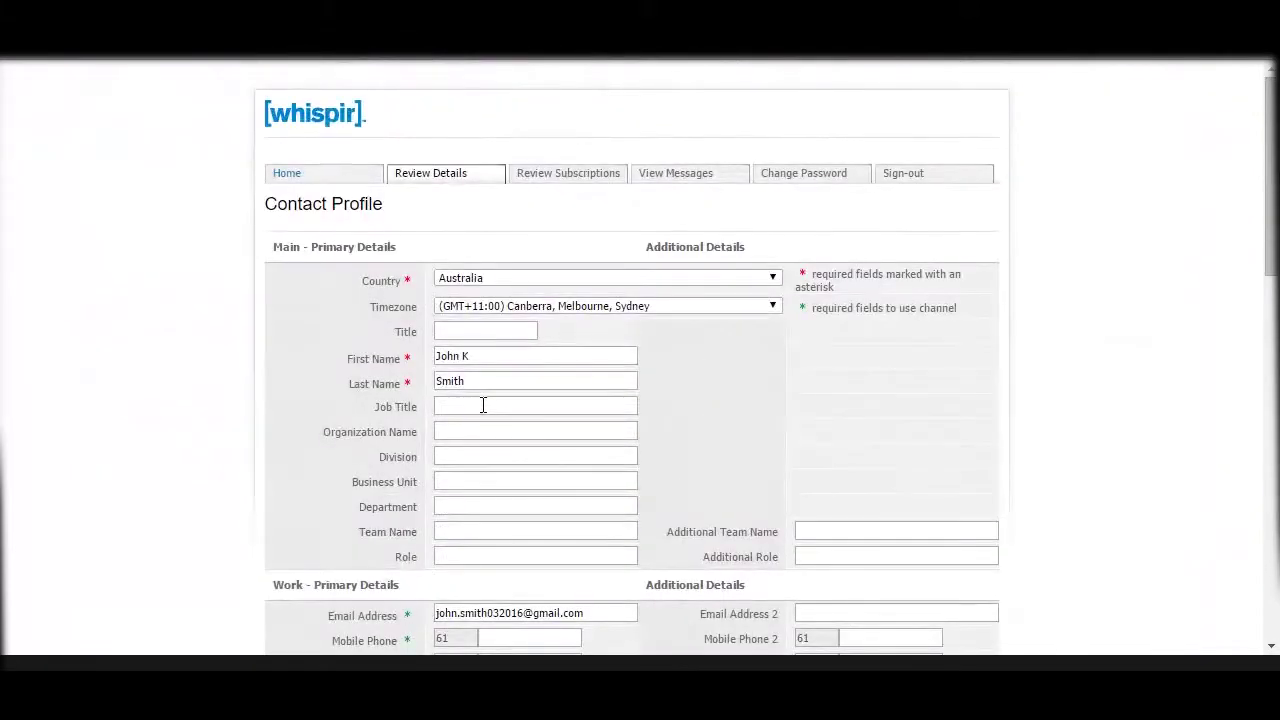
- Set the profile Title to 'Mr' and save the contact profile
left_click(483, 405)
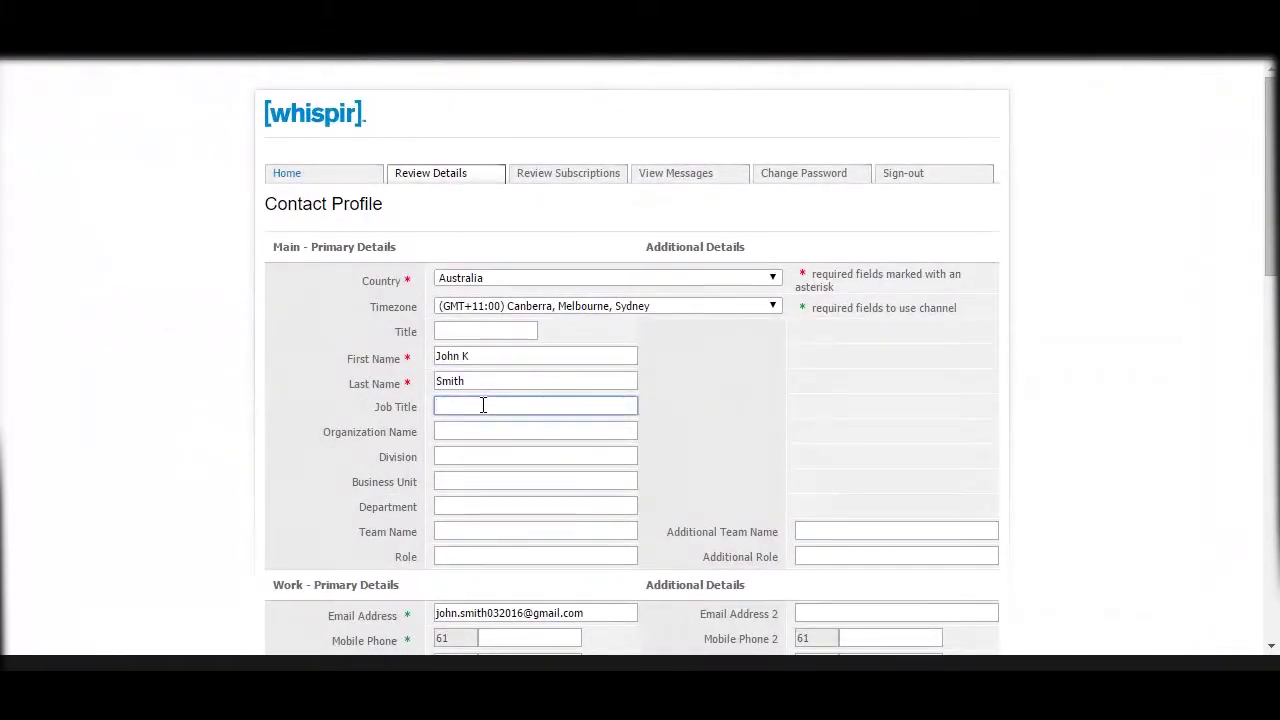
left_click(487, 328)
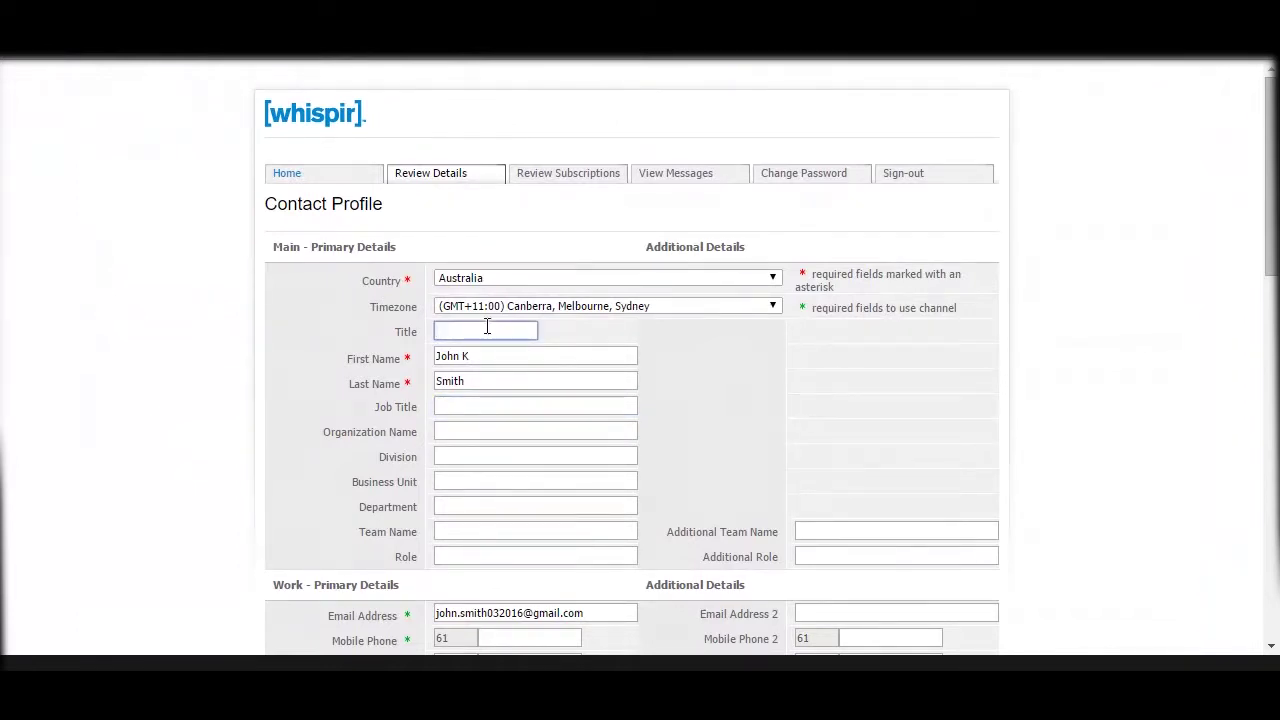
type("MR")
key("BackSpace")
type("r")
scroll(523, 434, "down", 10)
scroll(523, 434, "down", 1)
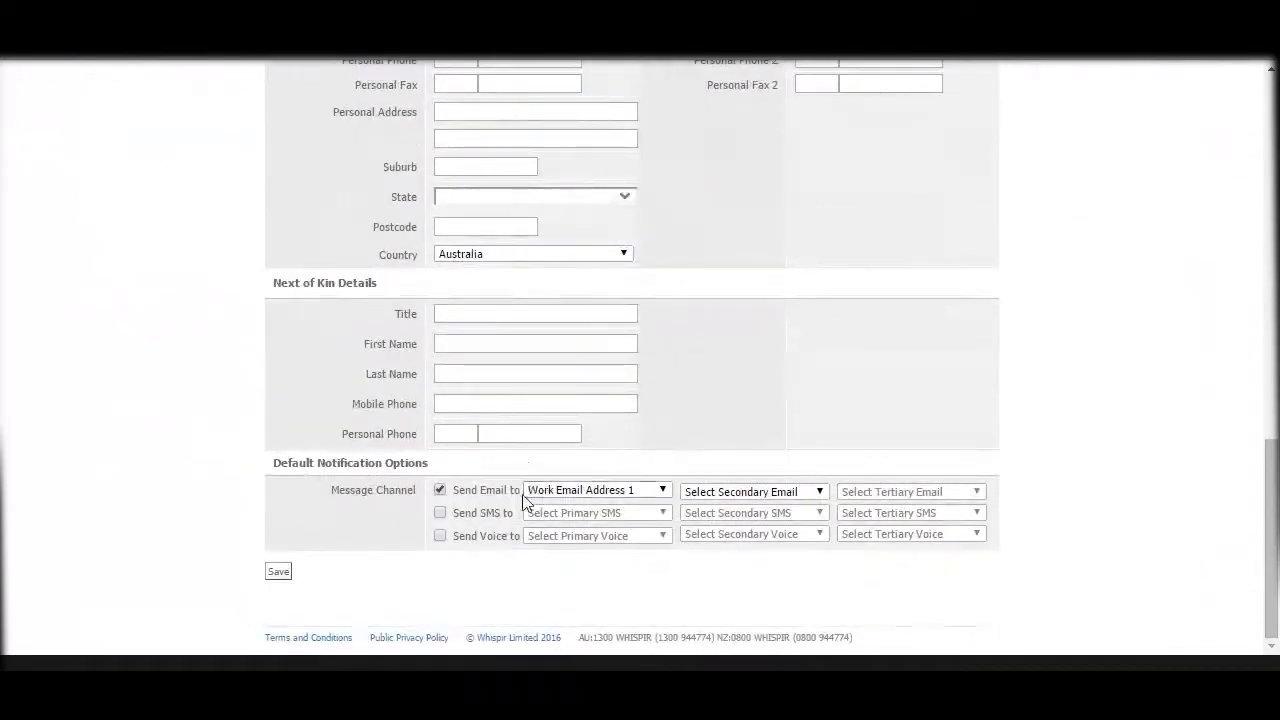
left_click(277, 575)
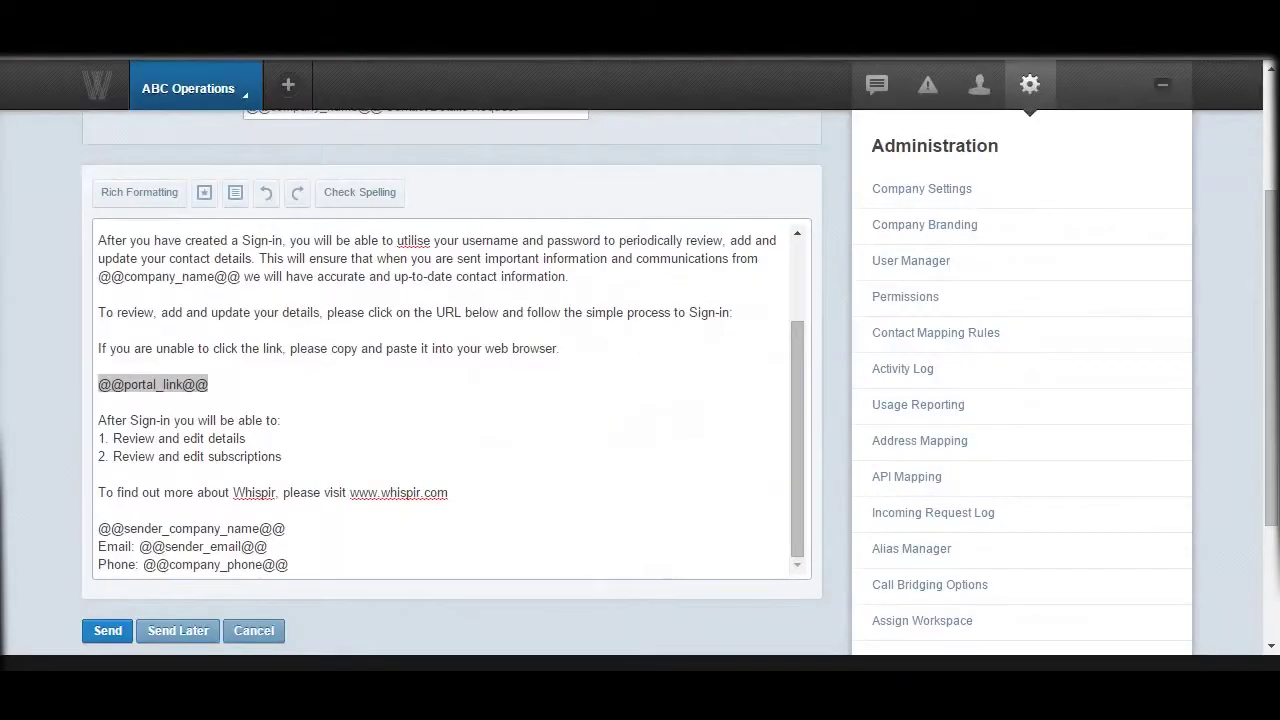
- Start a Contact Update Reminder from the ABC Operations Contact List options
scroll(862, 352, "up", 2)
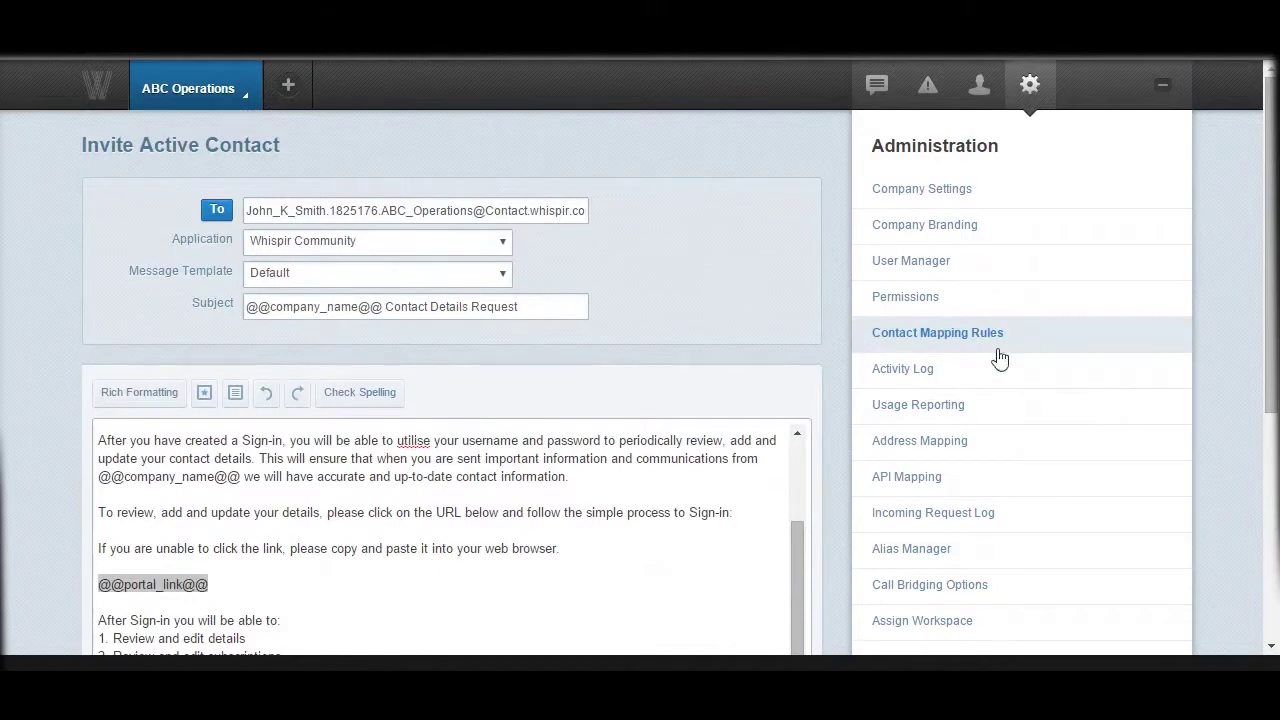
left_click(216, 100)
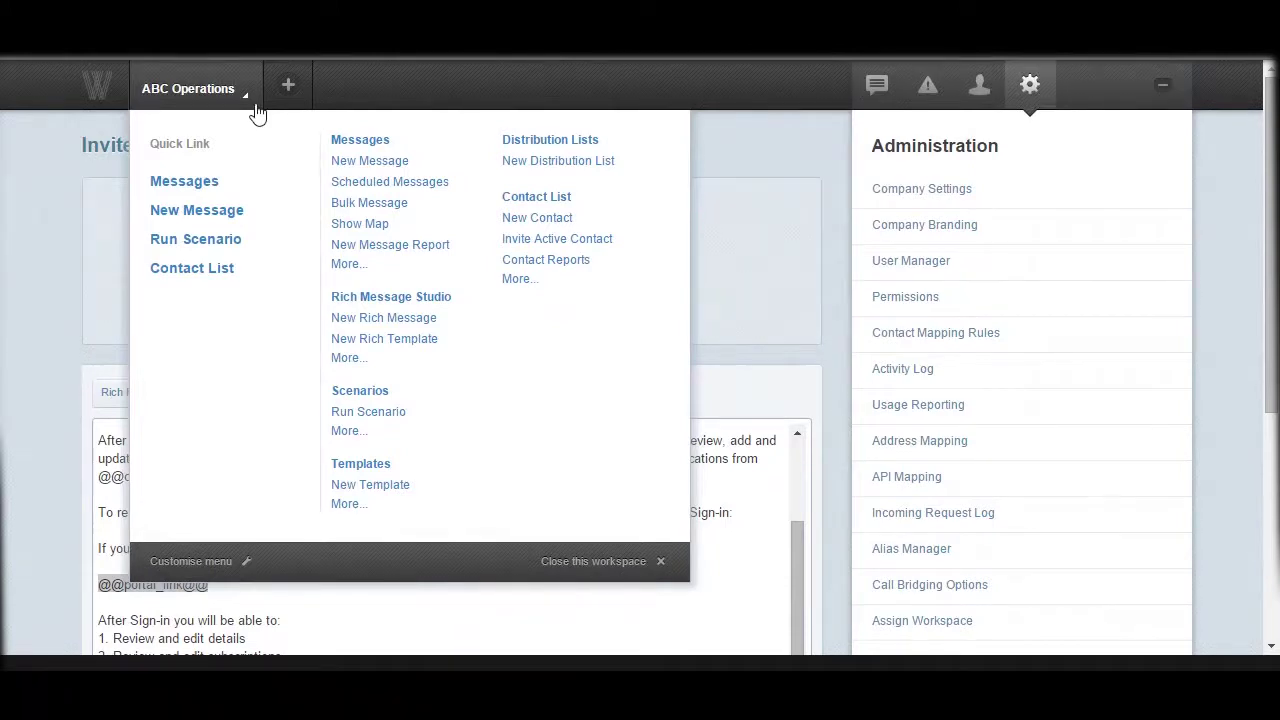
left_click(514, 281)
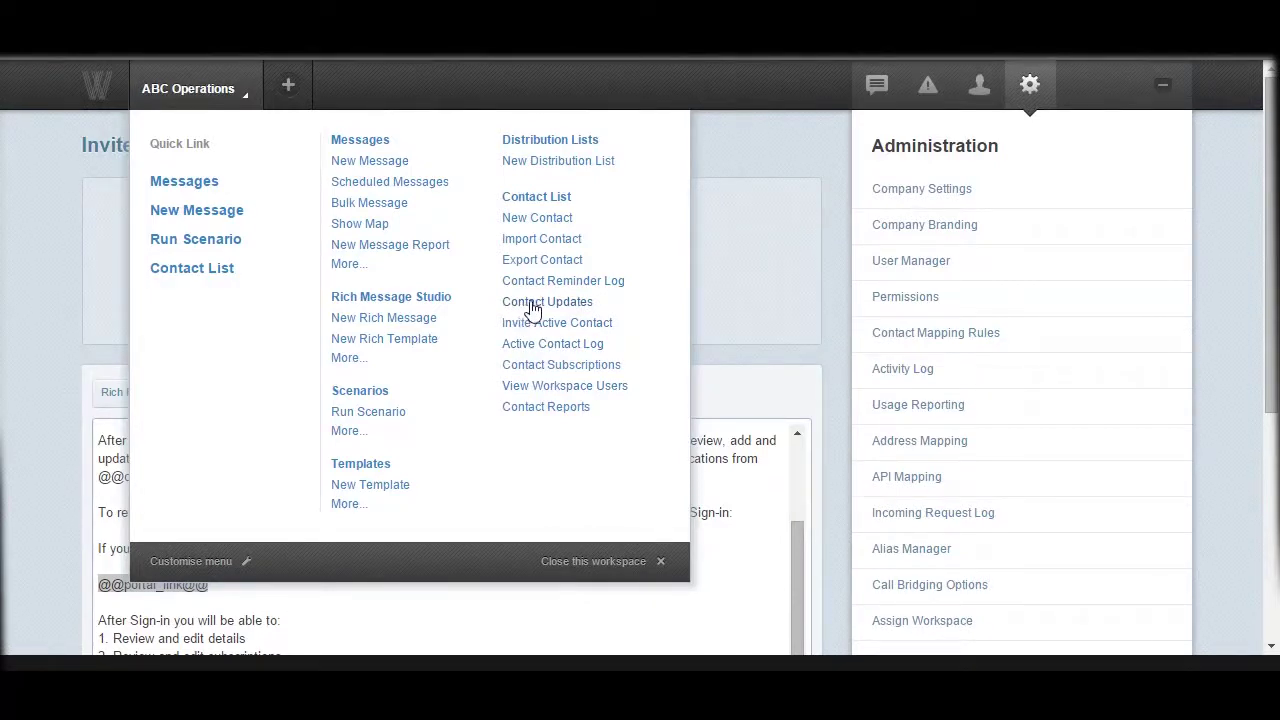
left_click(528, 303)
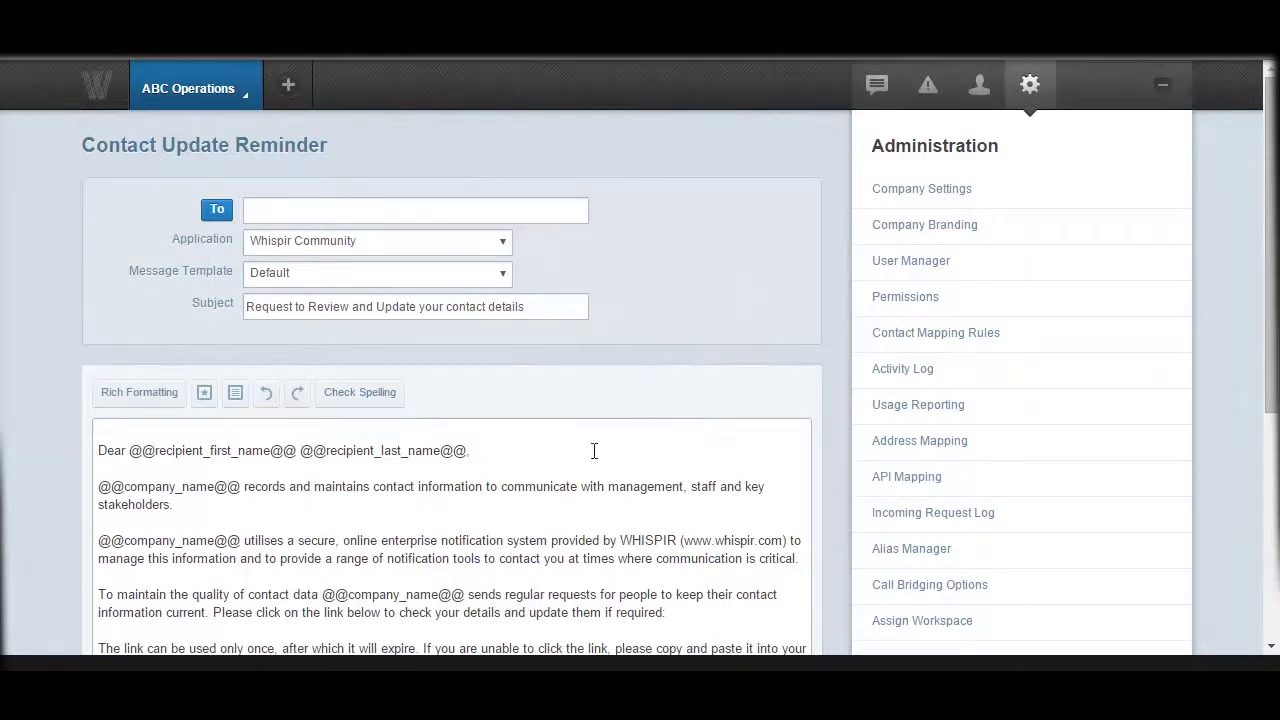
- Review the reminder body, then bring up the Address book from the To field to pick recipients
scroll(557, 488, "down", 2)
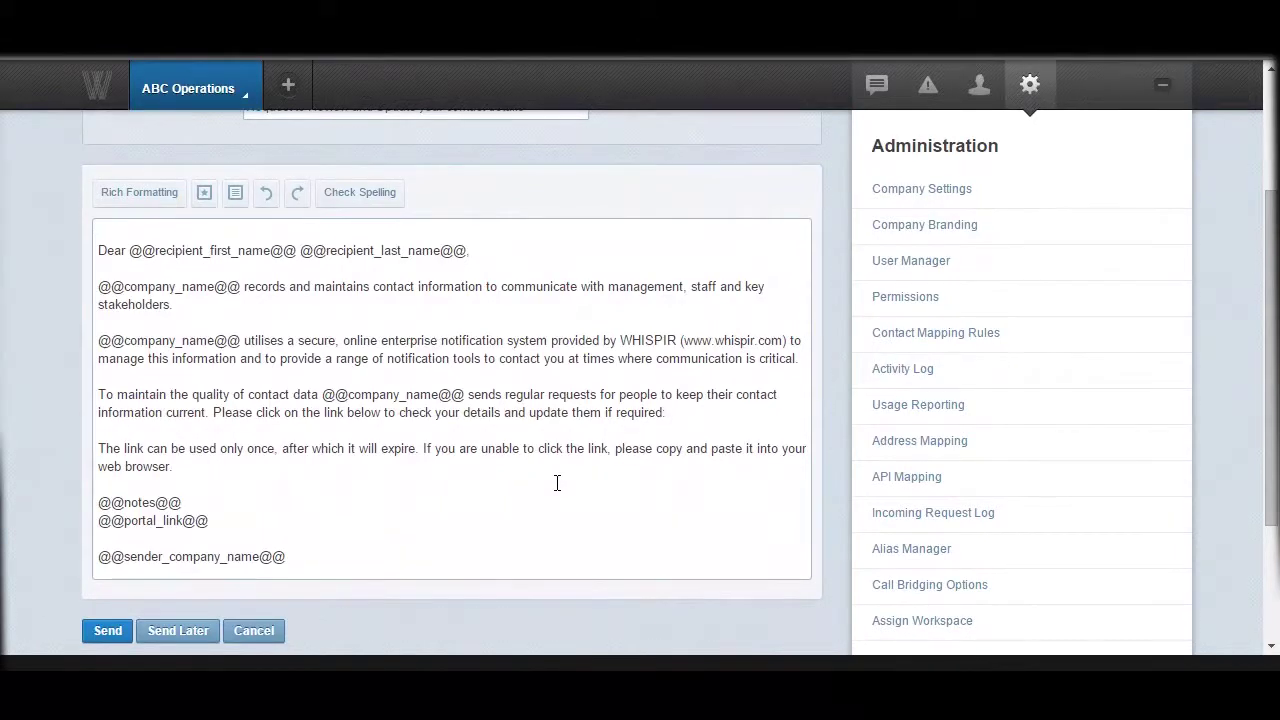
scroll(343, 480, "up", 2)
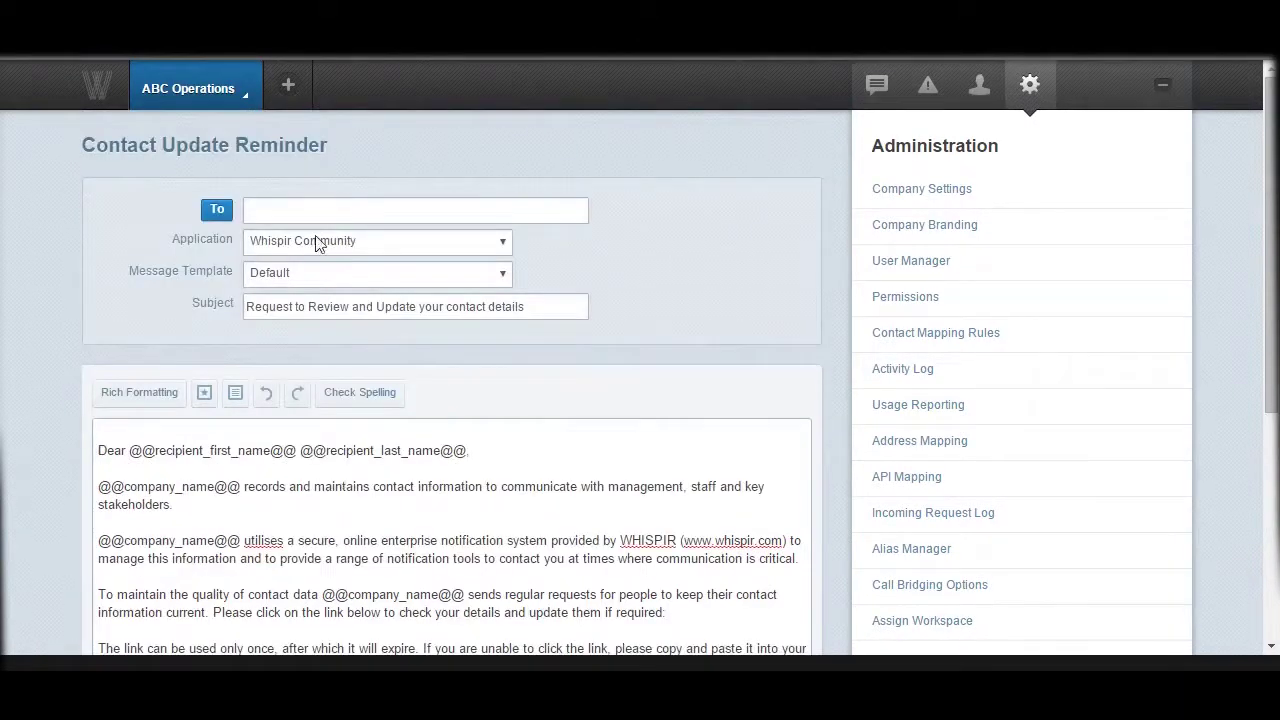
left_click(216, 211)
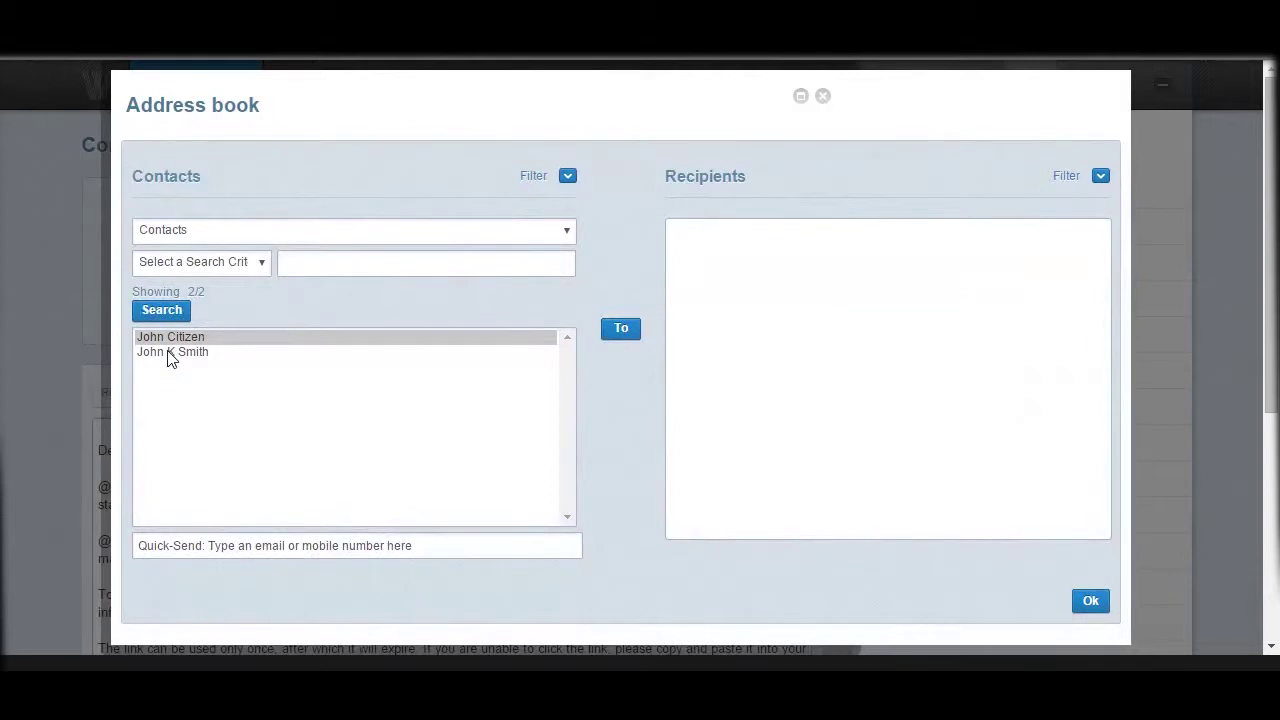
- Add the self-registered contact as the reminder's recipient and send the contact update reminder
left_click(170, 353)
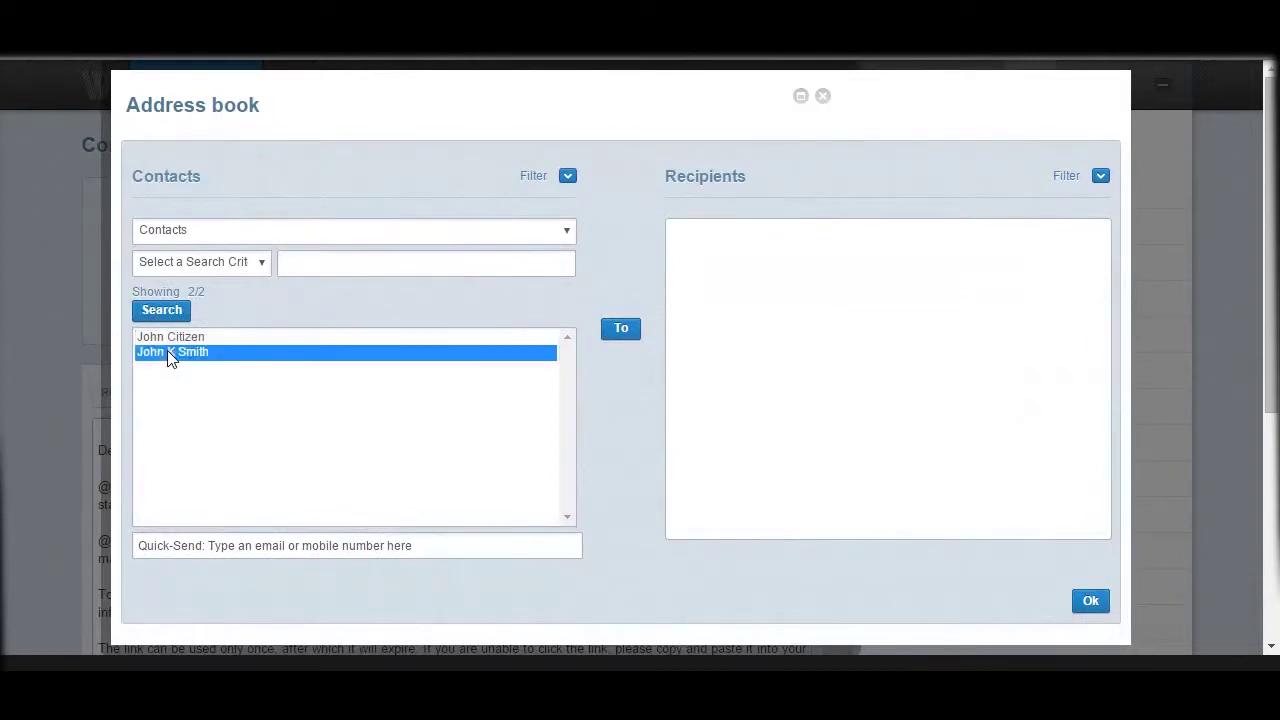
left_click(621, 334)
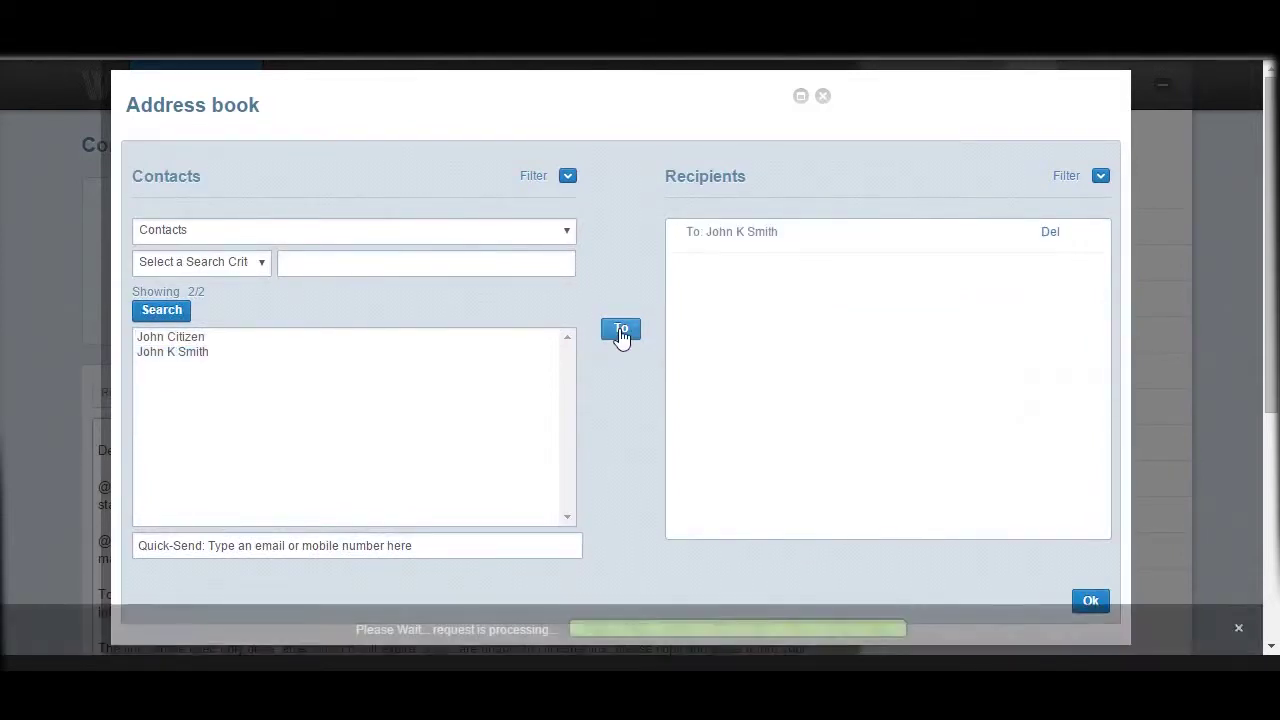
left_click(1092, 602)
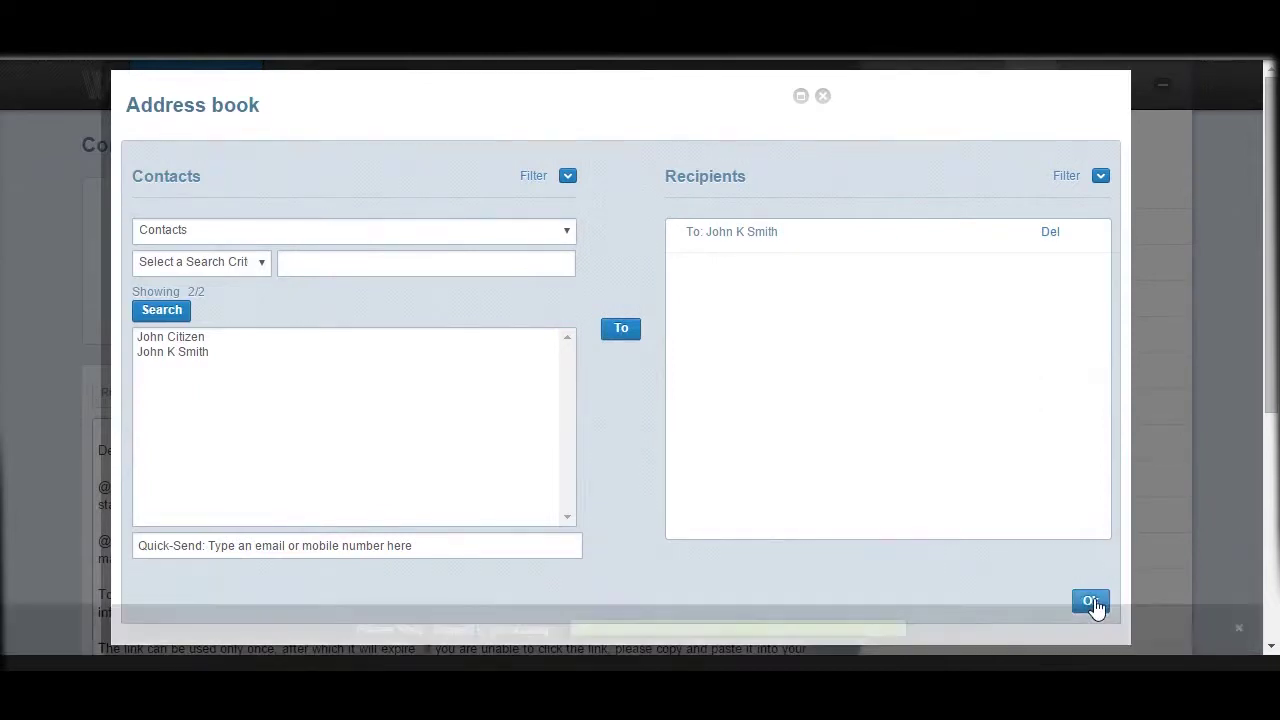
scroll(813, 450, "down", 4)
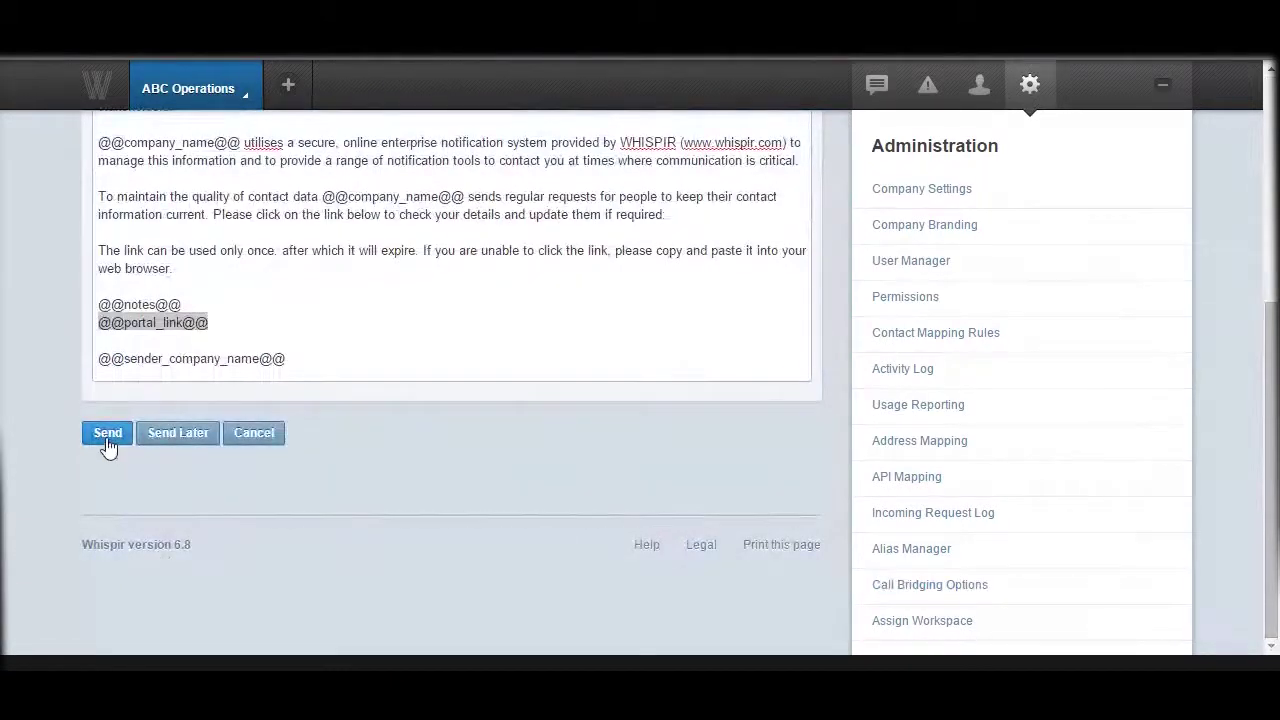
left_click(107, 436)
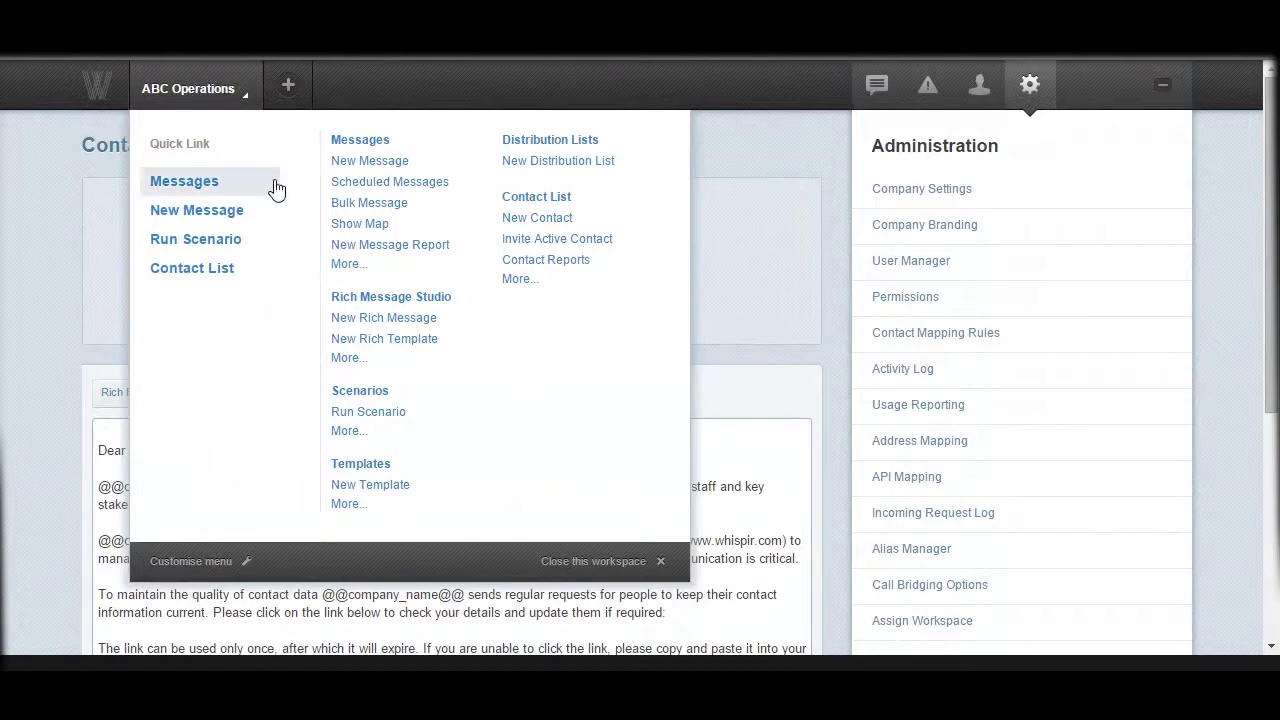
- Go to the Export Contact report page under Contact List's More... options
left_click(515, 281)
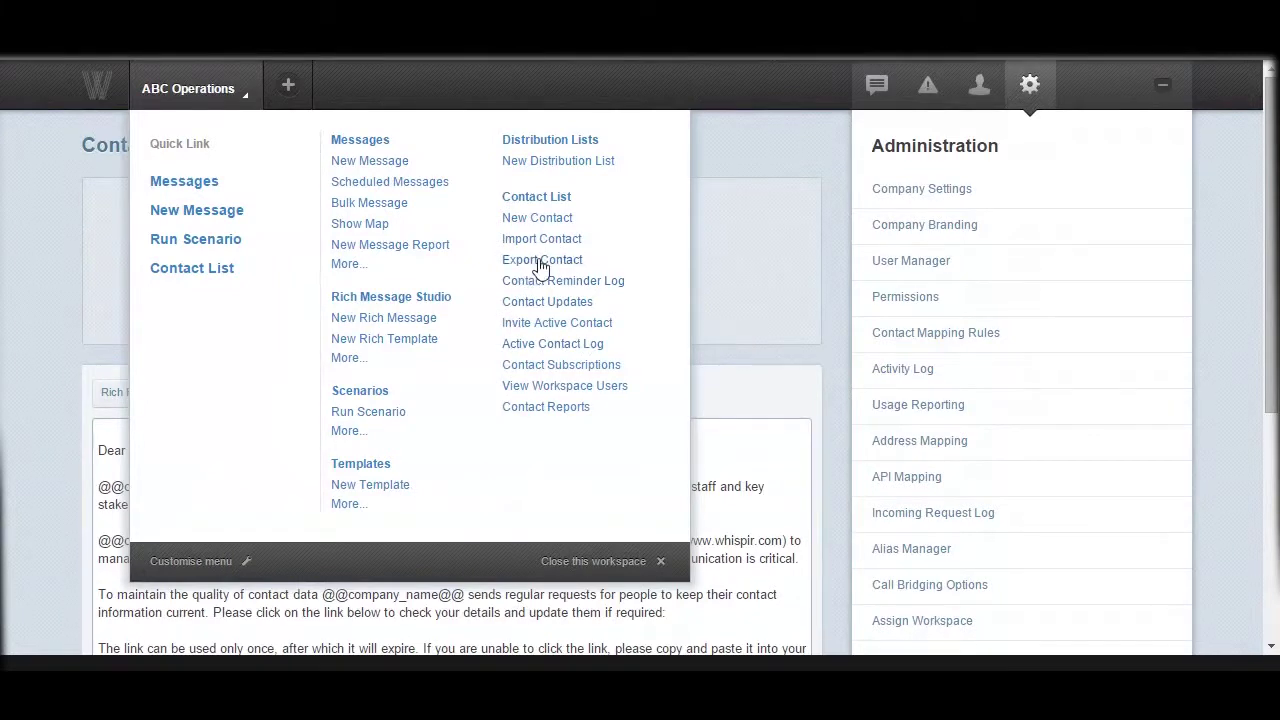
left_click(538, 262)
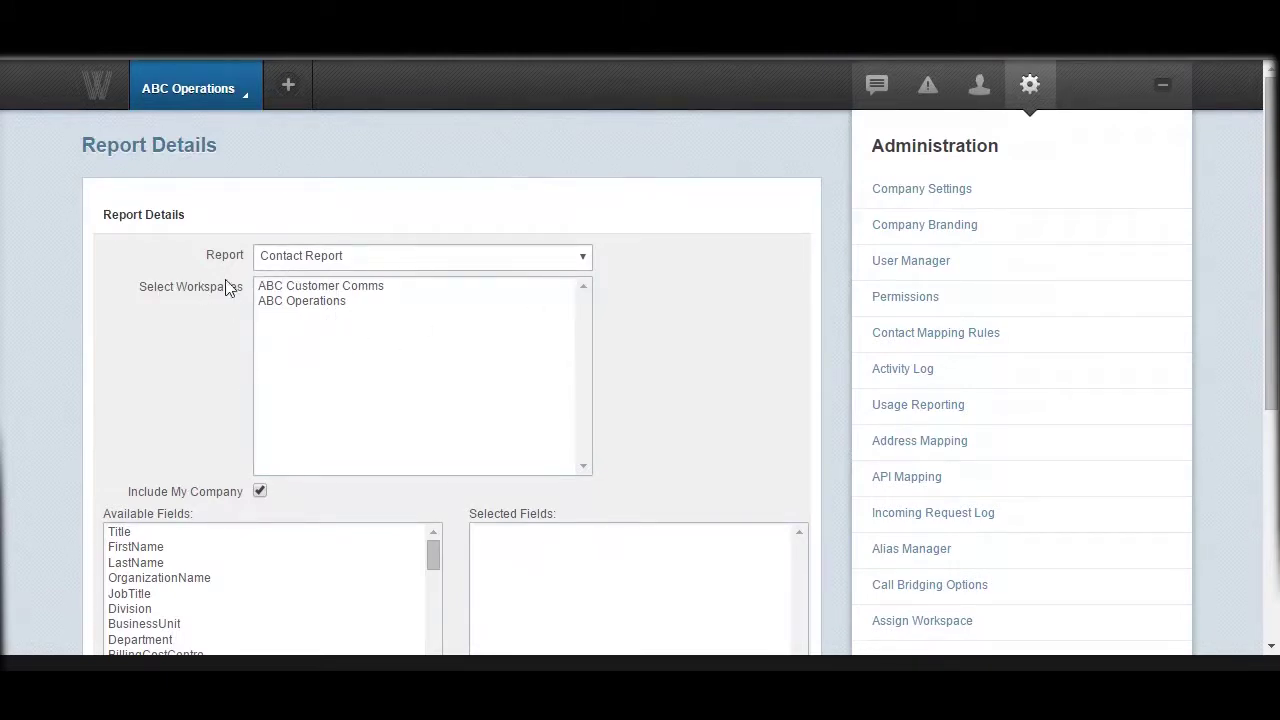
- Choose the ABC Customer Comms workspace and select every available contact field from Title down
left_click(320, 287)
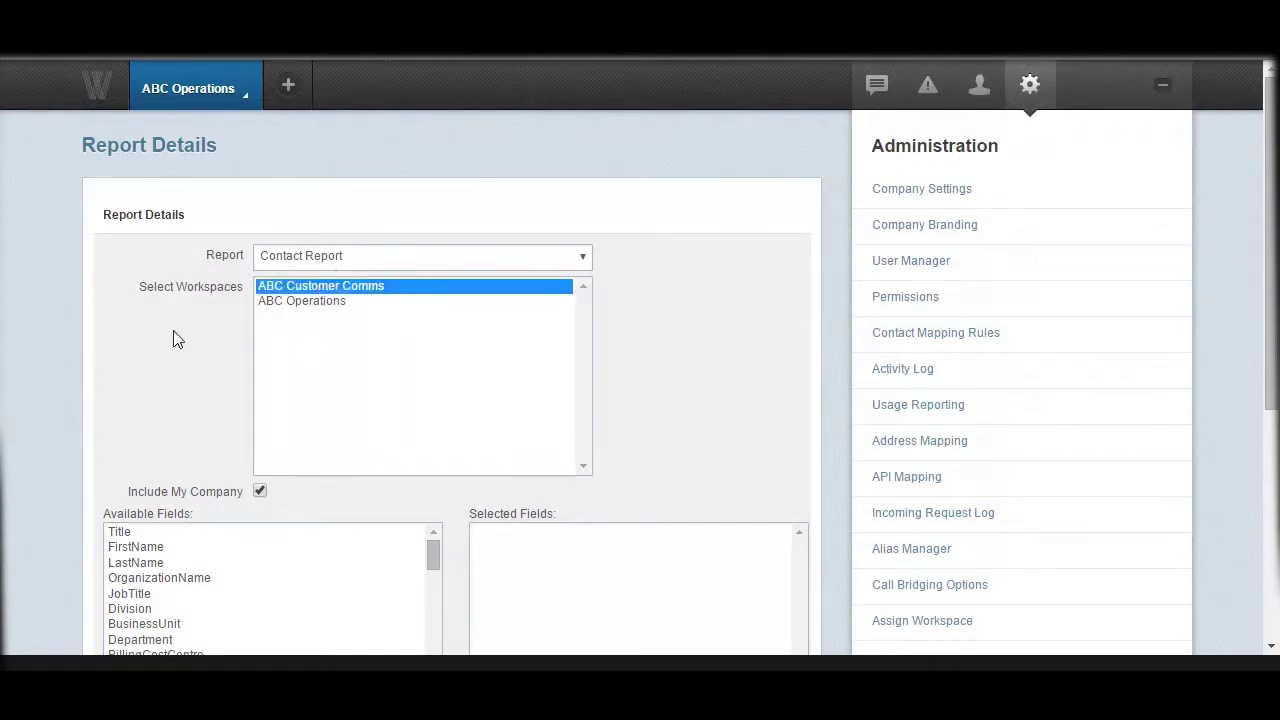
scroll(172, 338, "down", 2)
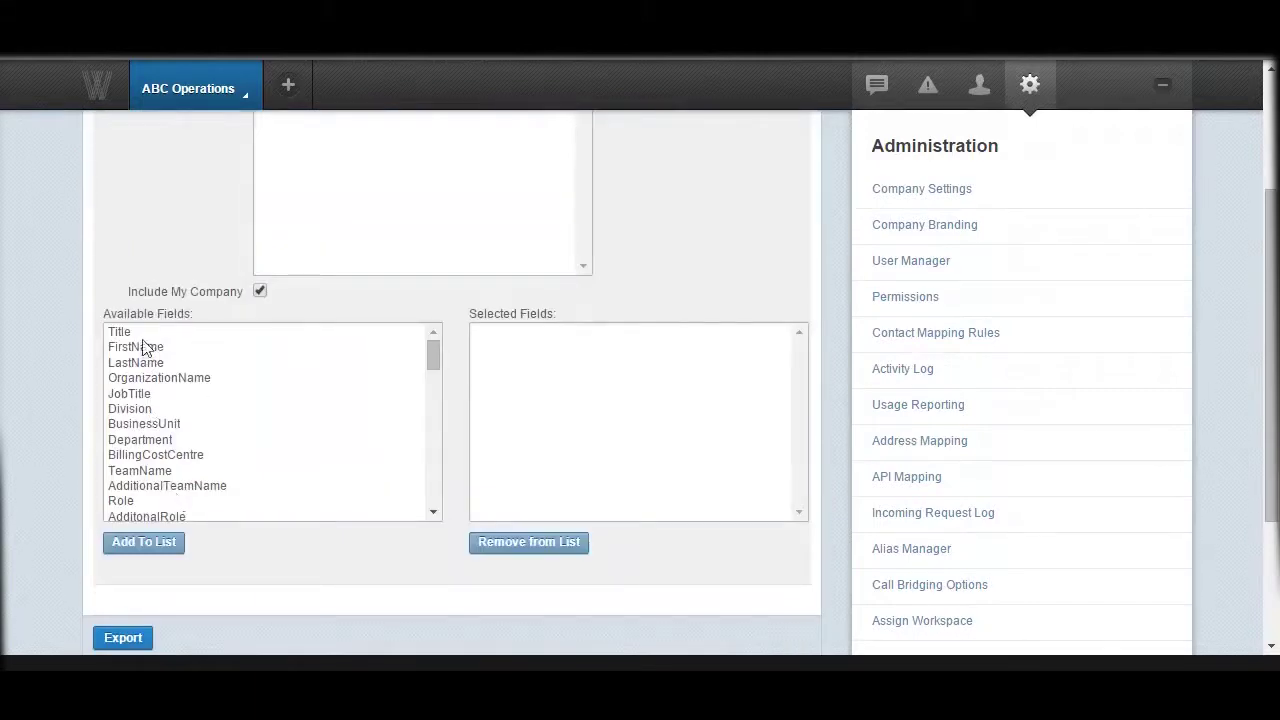
left_click(131, 334)
left_click(130, 349)
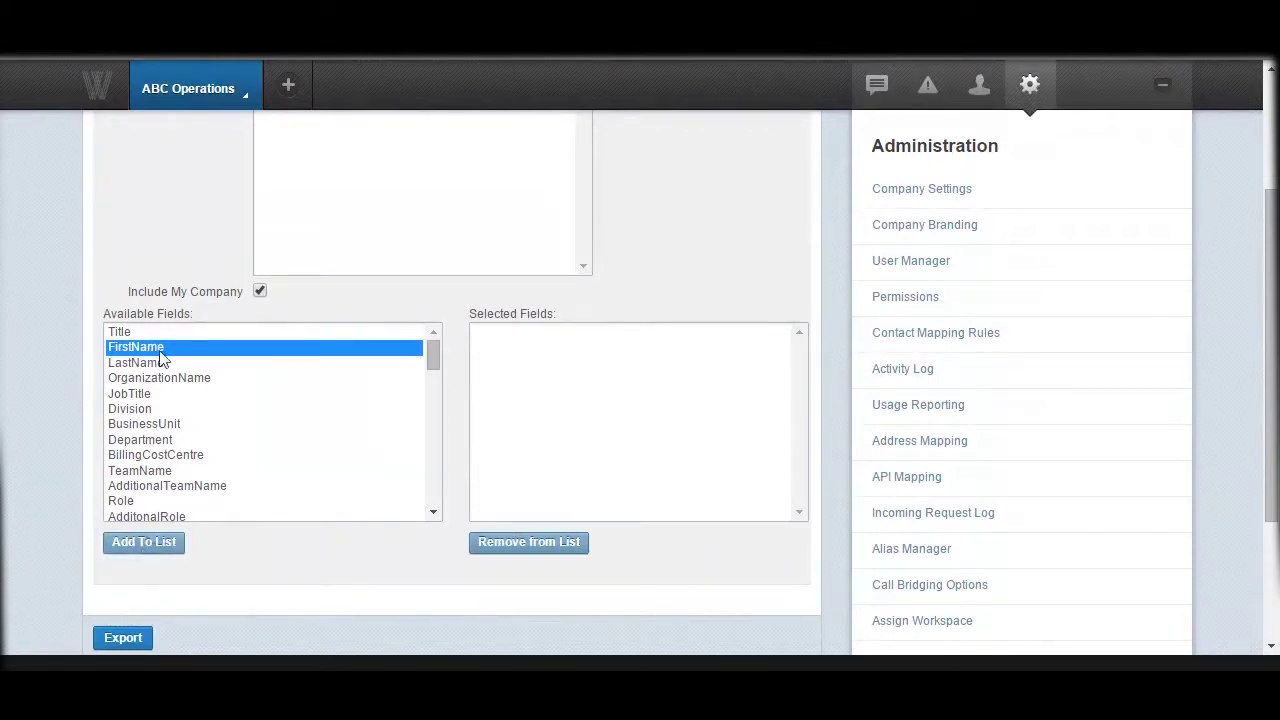
scroll(163, 357, "up", 2)
left_click(135, 532)
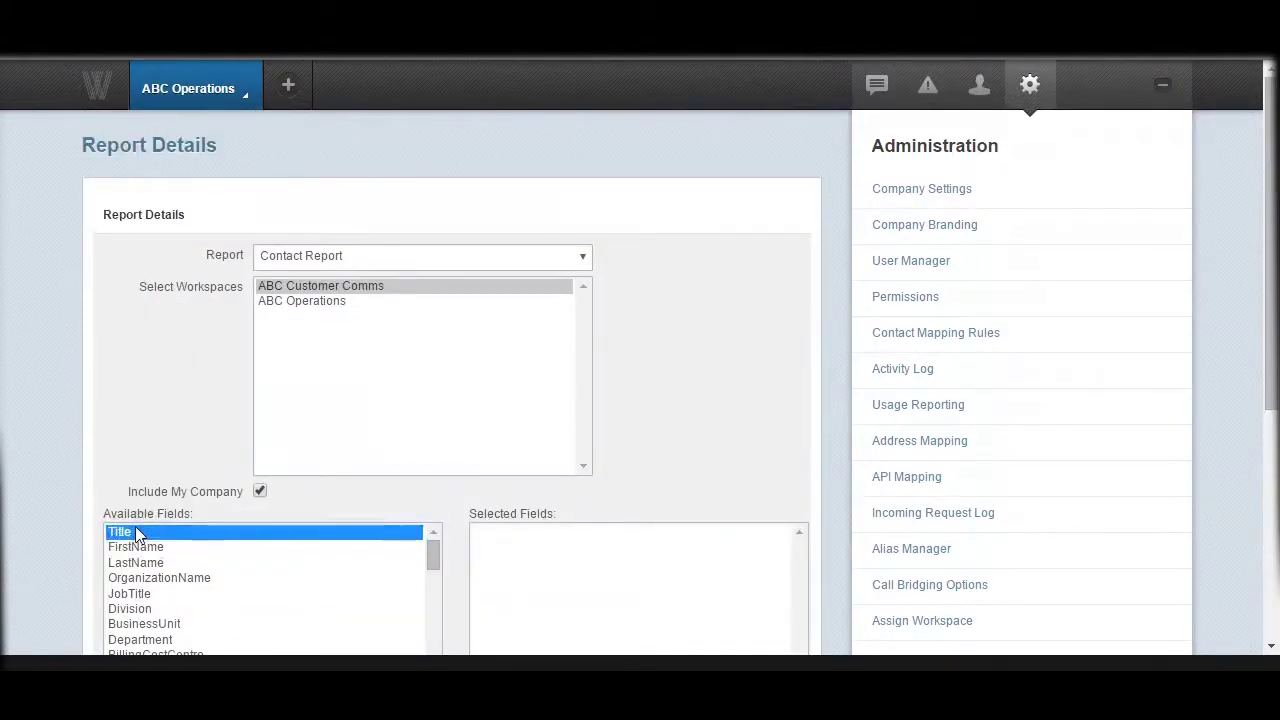
key("shift+Down")
key("shift+Down")
key("shift+Down")
key("shift+Down")
key("shift+Down")
key("shift+Down")
key("shift+Down")
key("shift+Down")
key("shift+Down")
key("shift+Down")
key("shift+Down")
key("shift+Down")
key("shift+Down")
key("shift+Down")
key("shift+Down")
key("shift+Down")
key("shift+Down")
key("shift+Down")
key("shift+Down")
key("shift+Down")
key("shift+Down")
key("shift+Down")
key("shift+Down")
key("shift+Down")
key("shift+Down")
key("shift+Down")
key("shift+Down")
key("shift+Down")
key("shift+Down")
key("shift+Down")
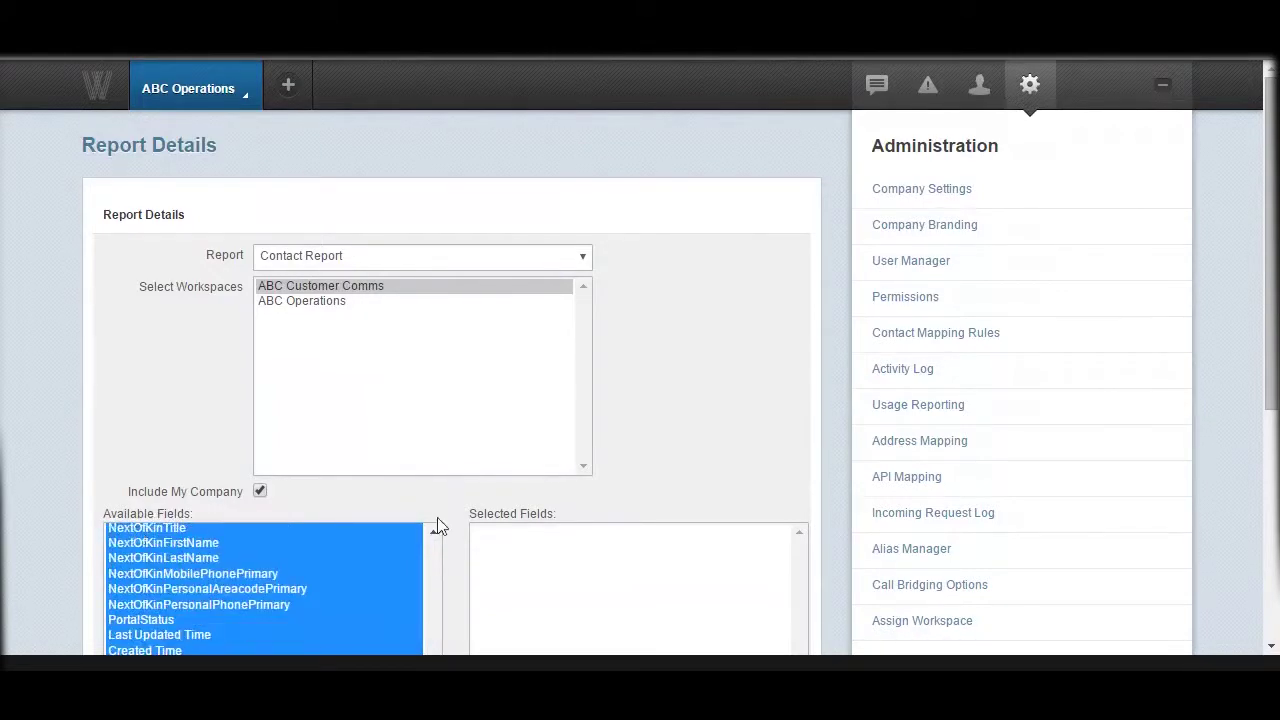
- Add all selected fields to the report list and export the Contact Report
scroll(585, 484, "down", 4)
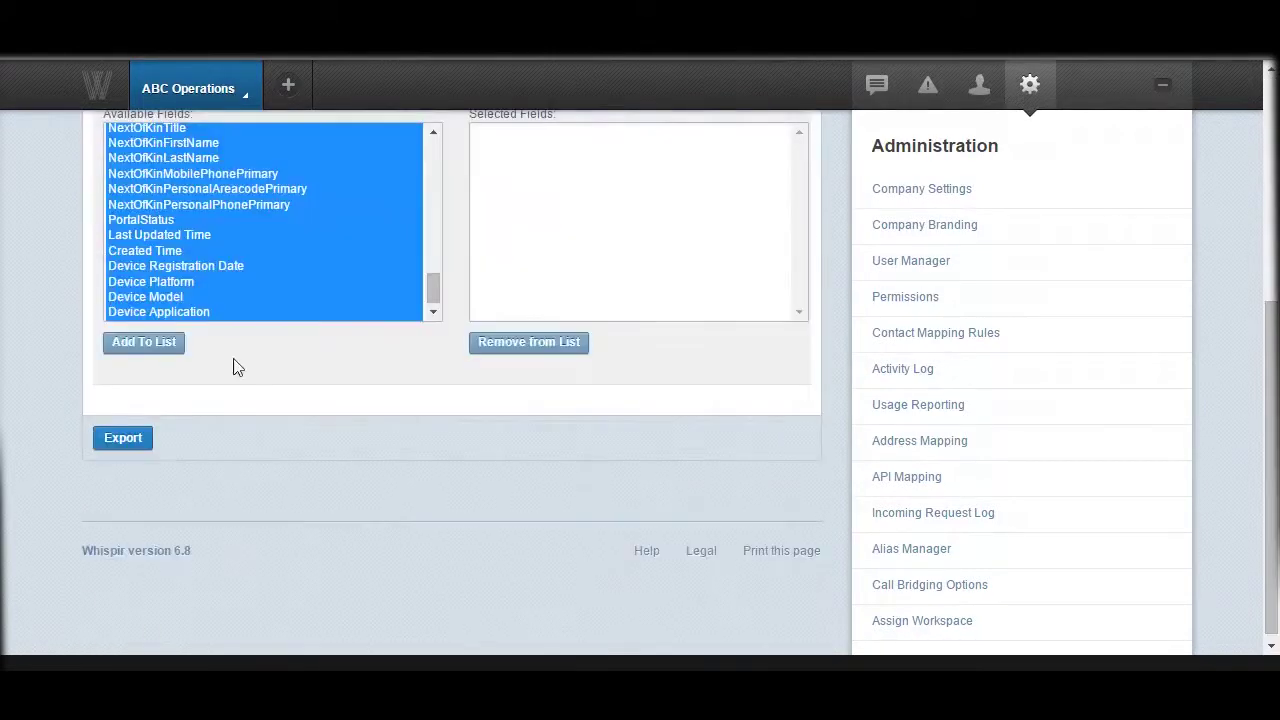
left_click(146, 344)
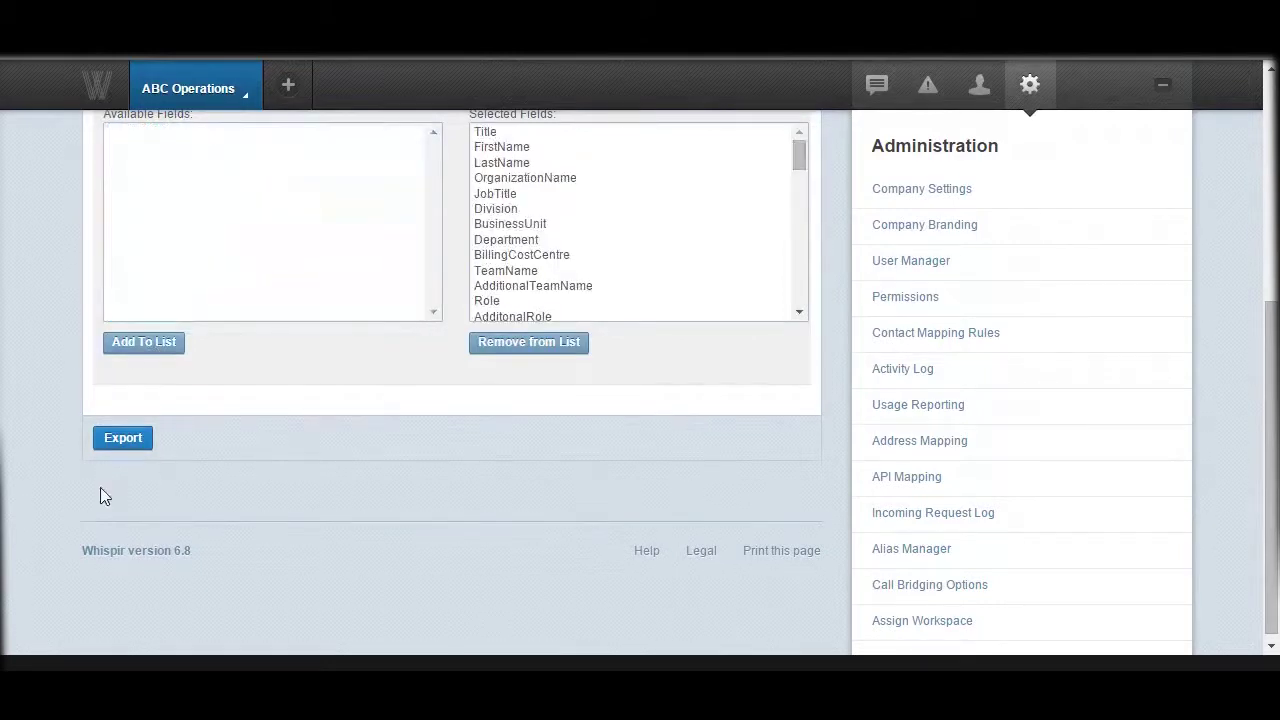
left_click(121, 440)
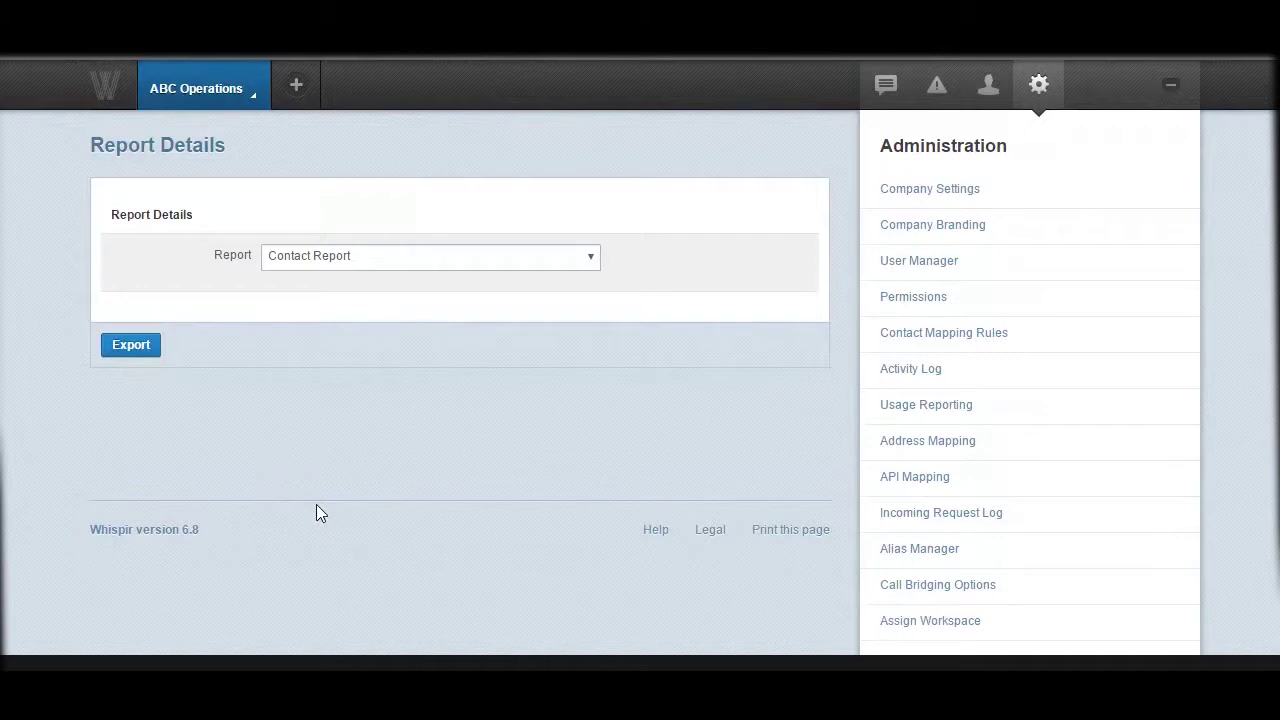